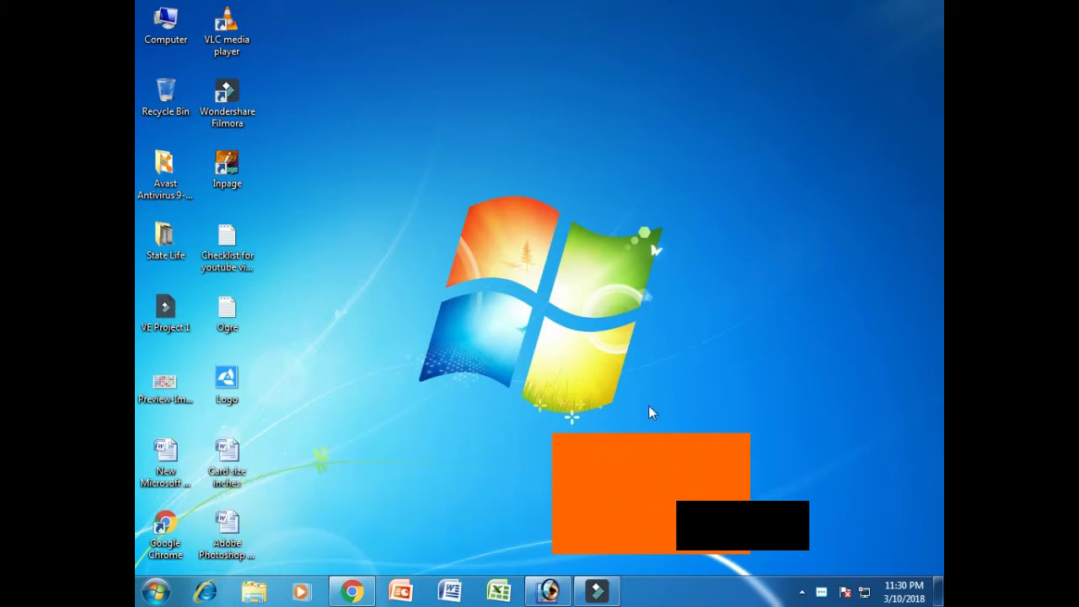
# Step: Restore the running Photoshop window from the taskbar so it fills the screen
pyautogui.click(547, 591)
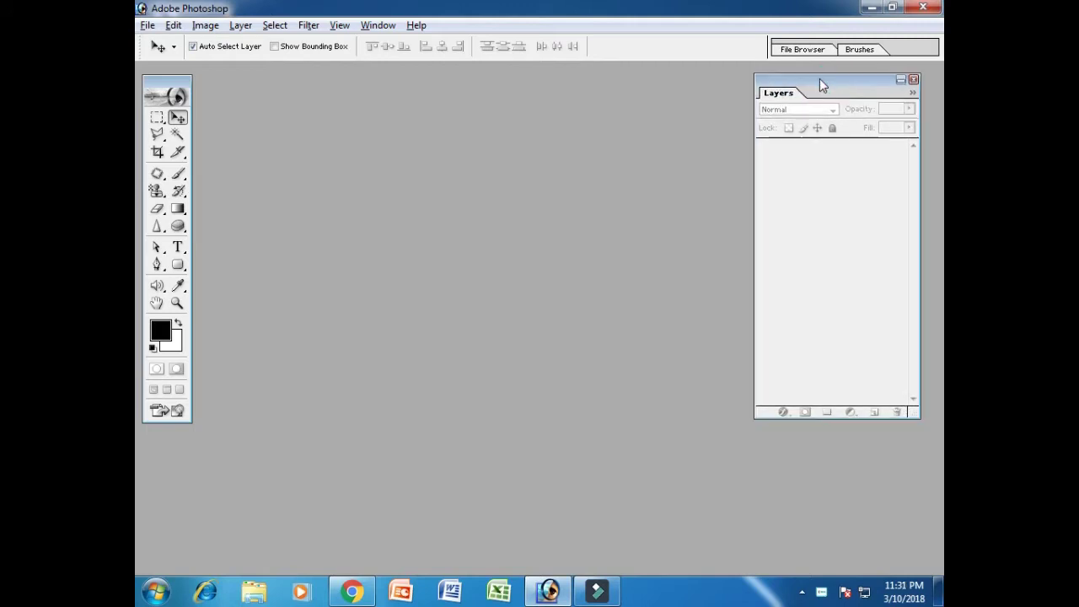
# Step: Create a new white 1920 x 1080 document using the HDTV 1080i preset
pyautogui.click(148, 25)
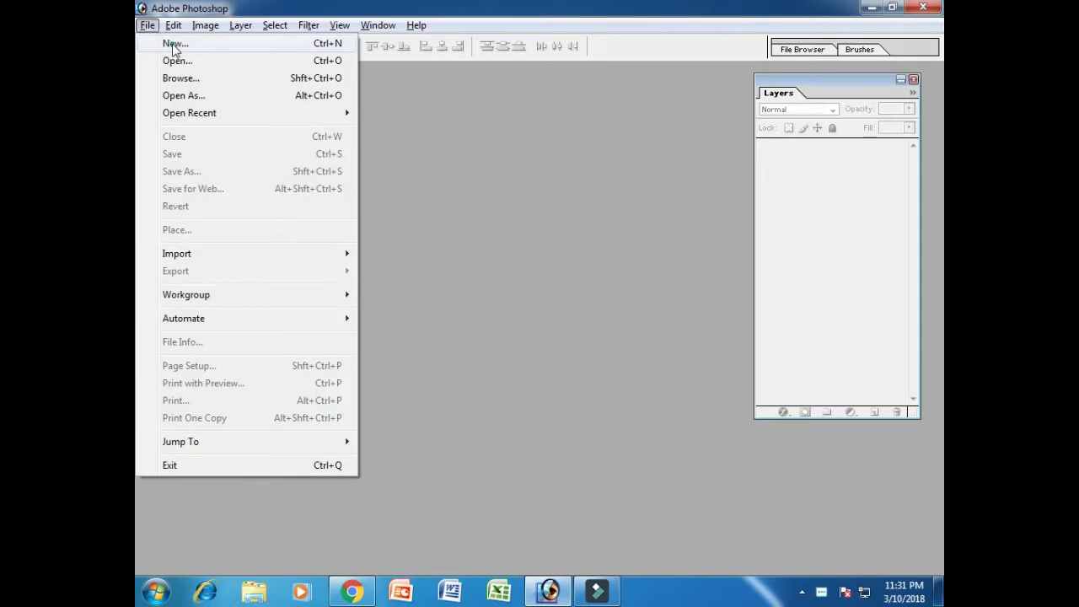
pyautogui.click(174, 44)
pyautogui.click(538, 157)
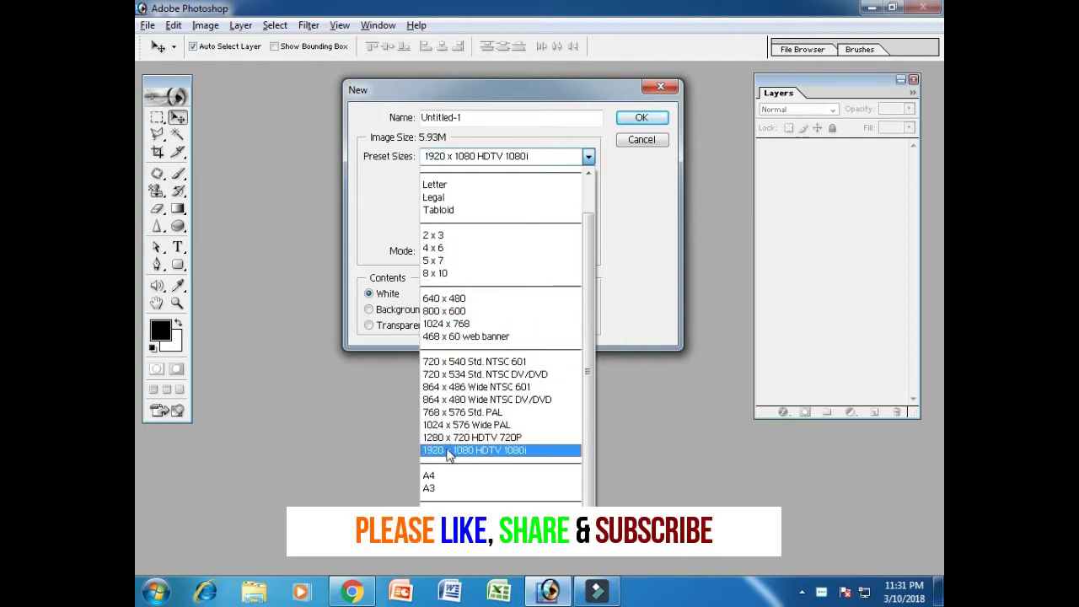
pyautogui.click(487, 453)
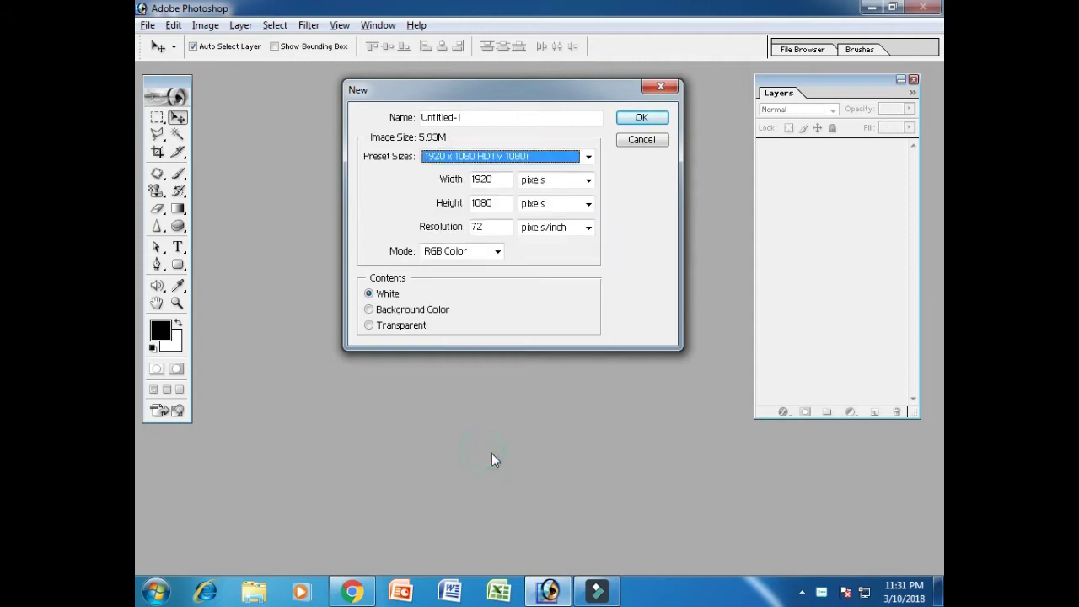
pyautogui.click(641, 122)
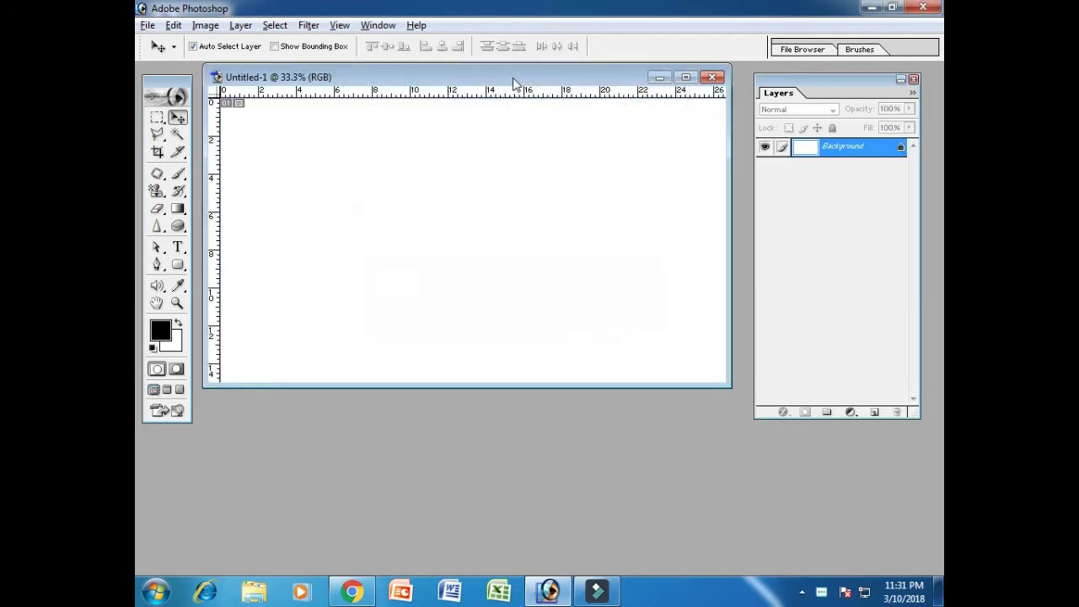
pyautogui.moveTo(514, 82); pyautogui.dragTo(521, 123)
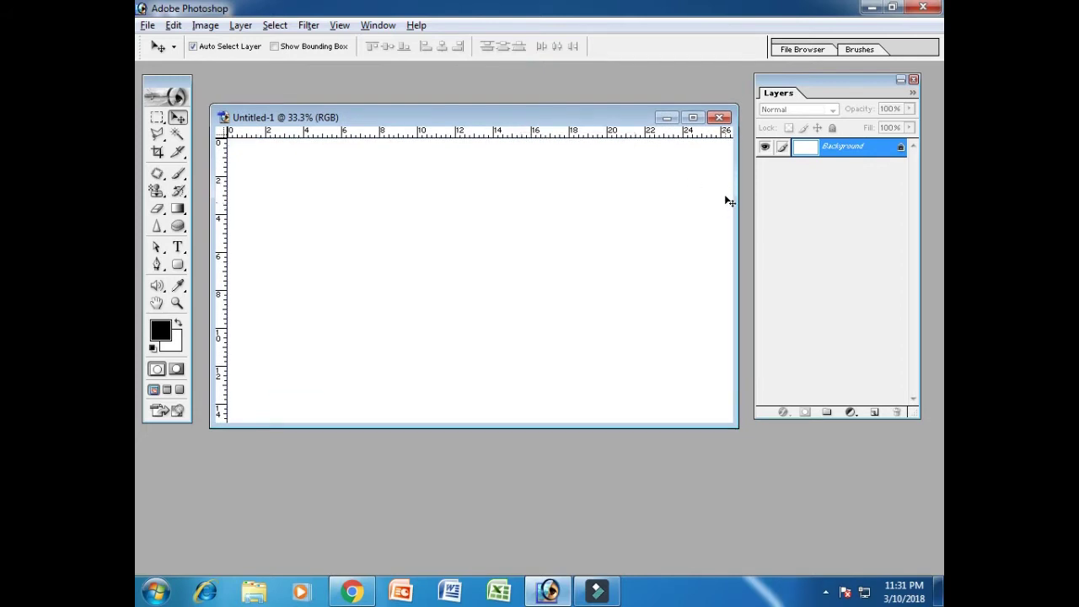
# Step: Open the balcony photo IMG_20180208_232242.jpg
pyautogui.doubleClick(736, 466)
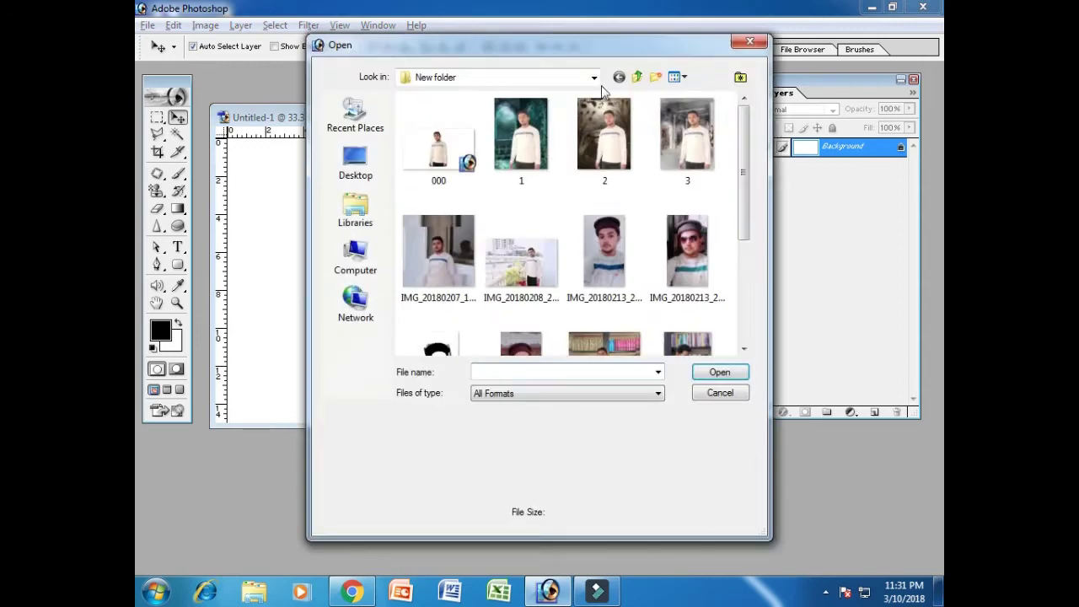
pyautogui.moveTo(746, 149)
pyautogui.mouseDown()
pyautogui.moveTo(746, 244)
pyautogui.moveTo(760, 149)
pyautogui.mouseUp()
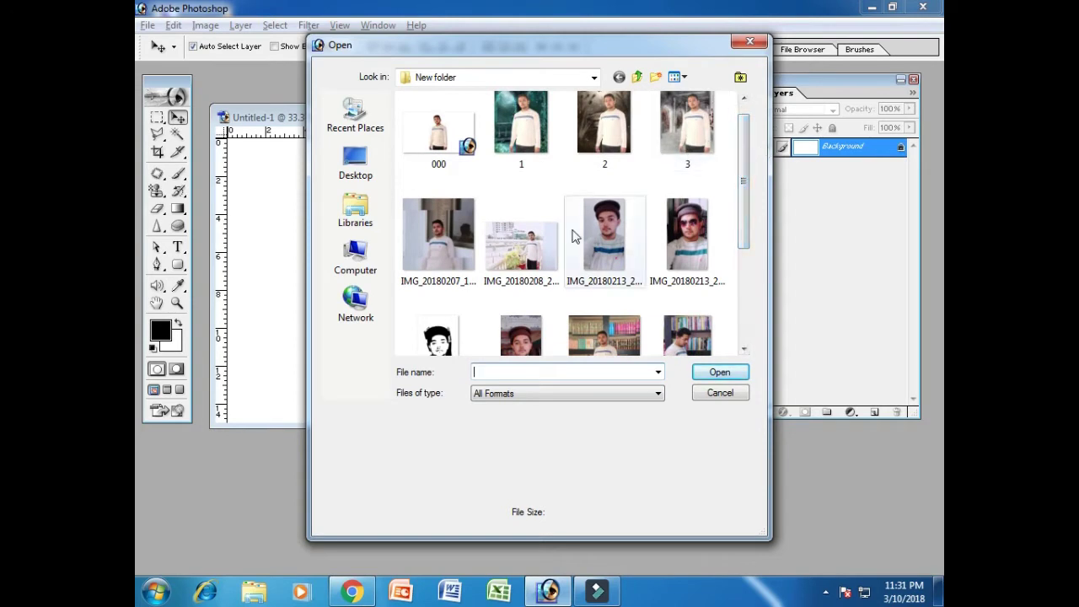
pyautogui.click(530, 239)
pyautogui.click(720, 372)
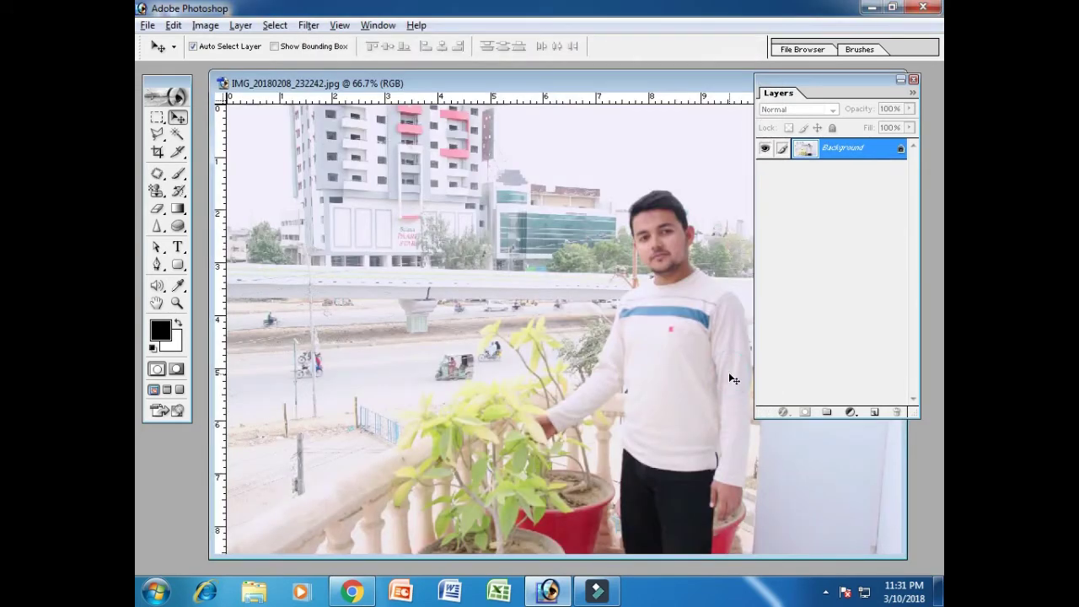
# Step: Drag the photo into Untitled-1 as Layer 1 and close the original photo window
pyautogui.moveTo(794, 81); pyautogui.dragTo(912, 84)
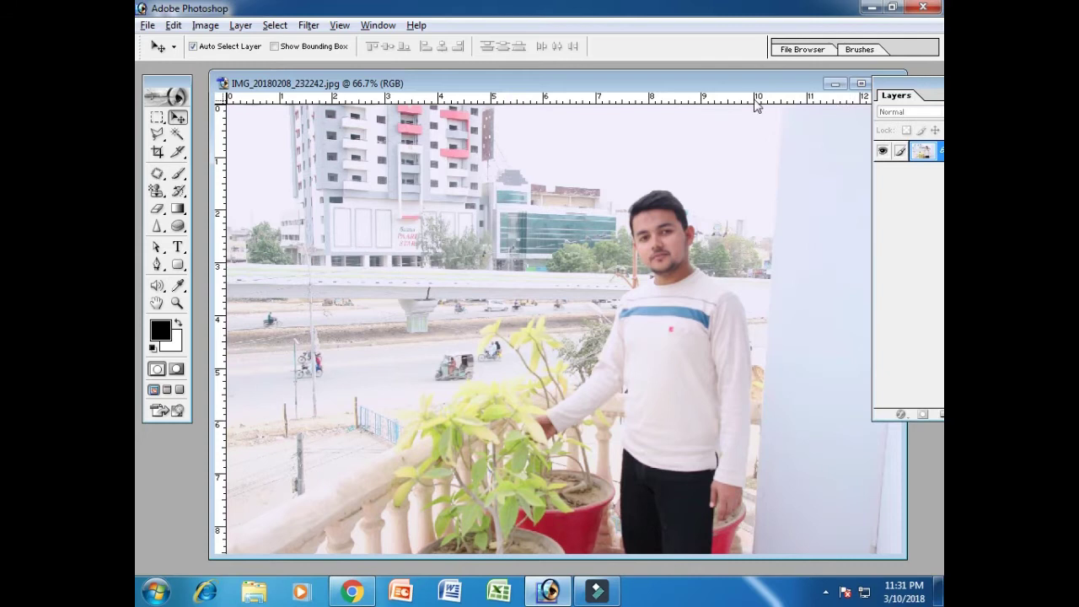
pyautogui.moveTo(532, 84); pyautogui.dragTo(769, 312)
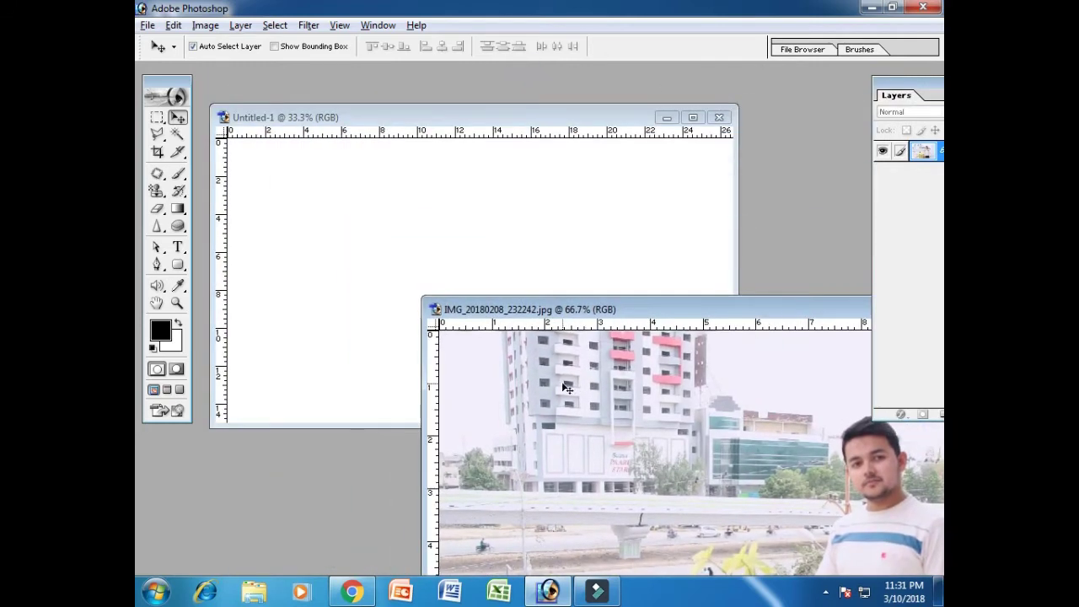
pyautogui.moveTo(567, 388); pyautogui.dragTo(444, 241)
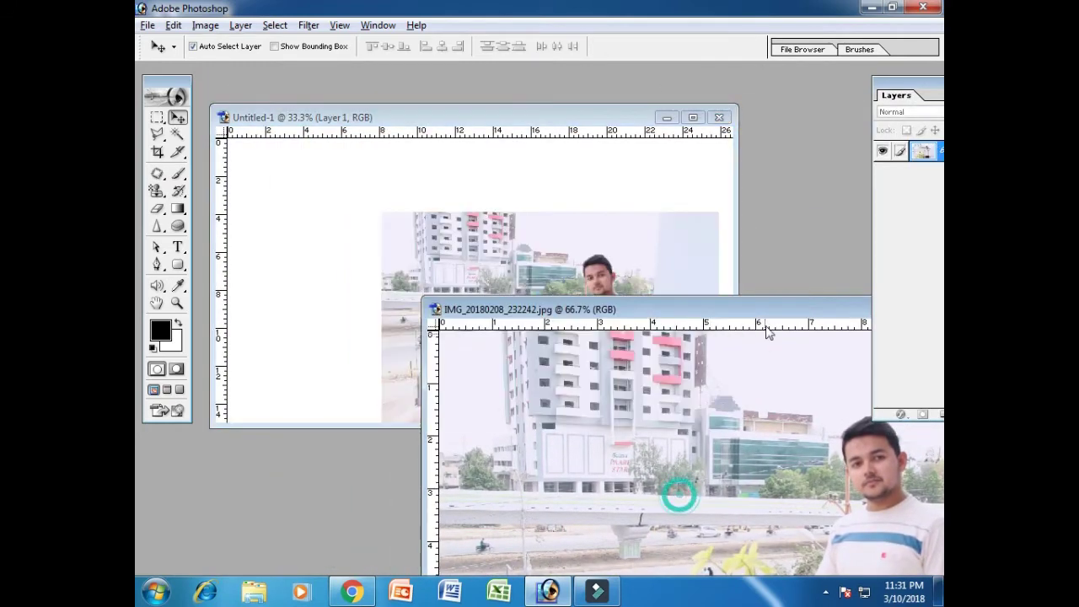
pyautogui.moveTo(764, 309); pyautogui.dragTo(476, 309)
pyautogui.click(739, 318)
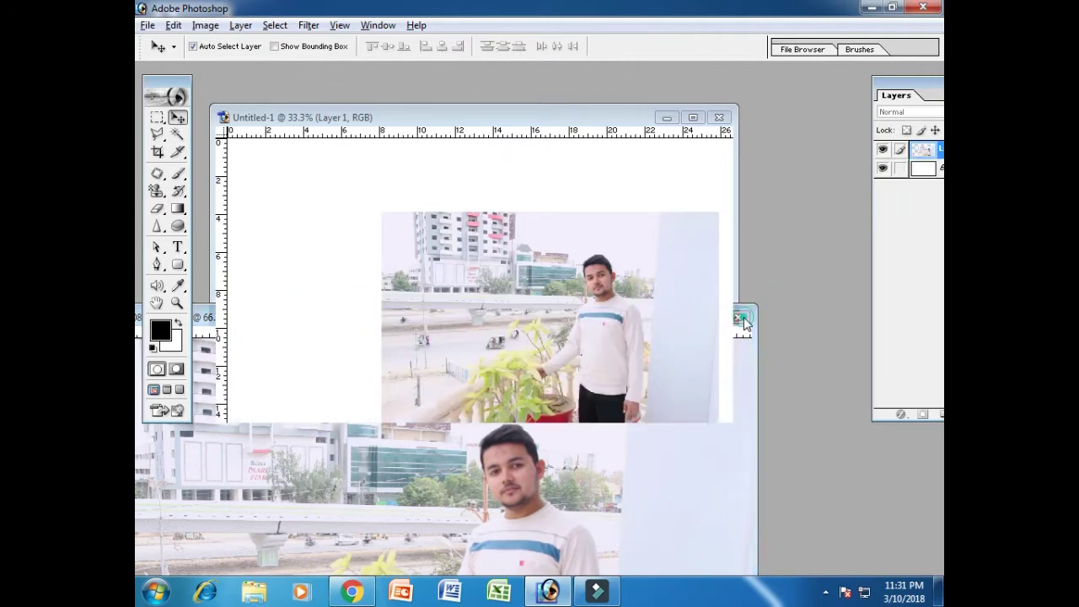
pyautogui.moveTo(626, 320); pyautogui.dragTo(540, 282)
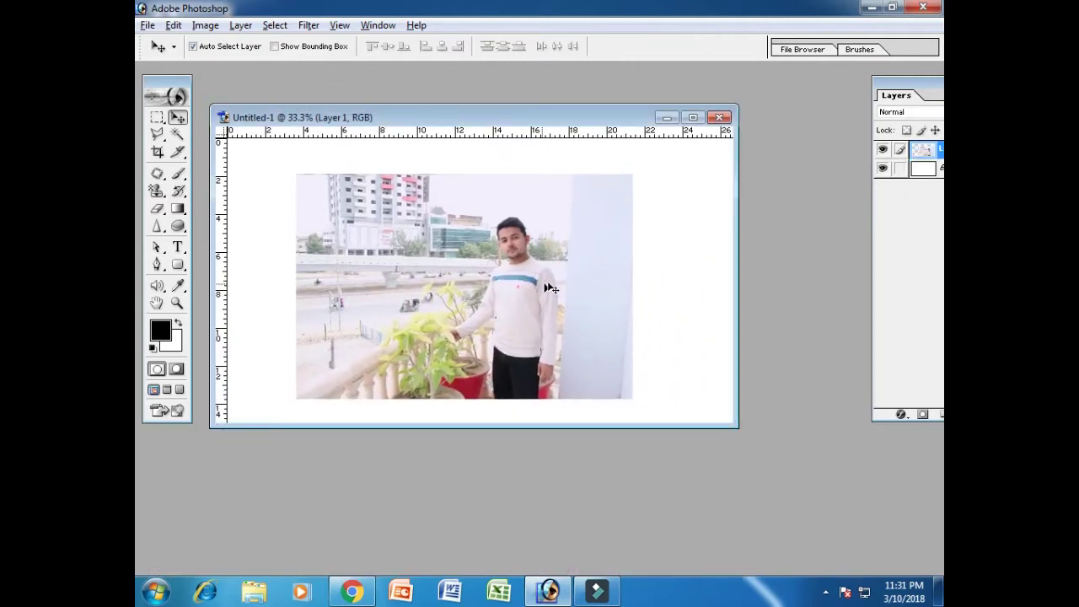
pyautogui.moveTo(516, 117); pyautogui.dragTo(523, 103)
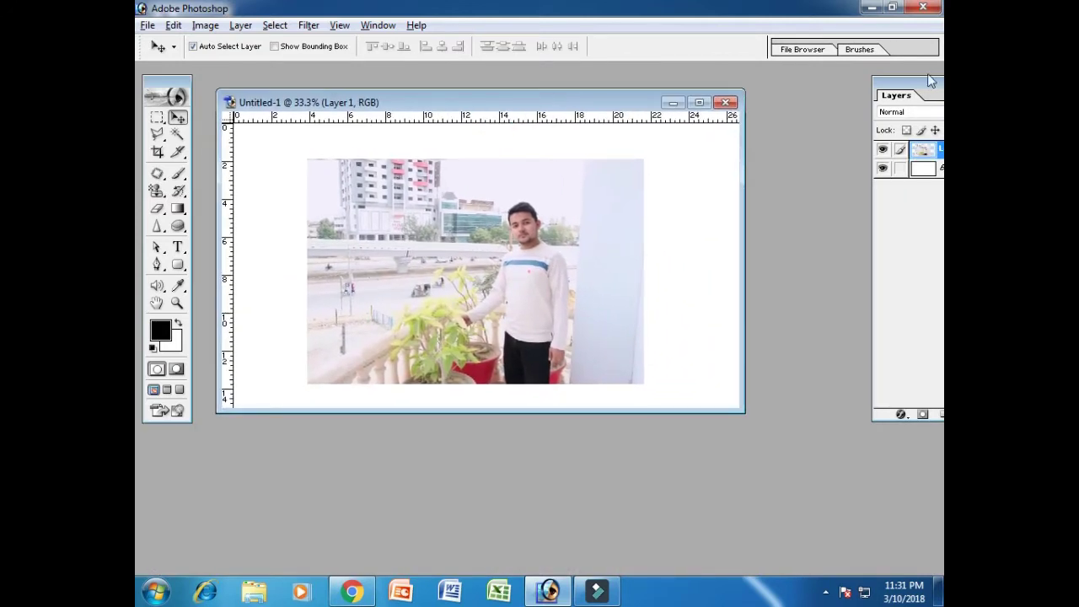
# Step: Center the photo horizontally on the canvas and scale it down to about 90%
pyautogui.moveTo(889, 84); pyautogui.dragTo(872, 99)
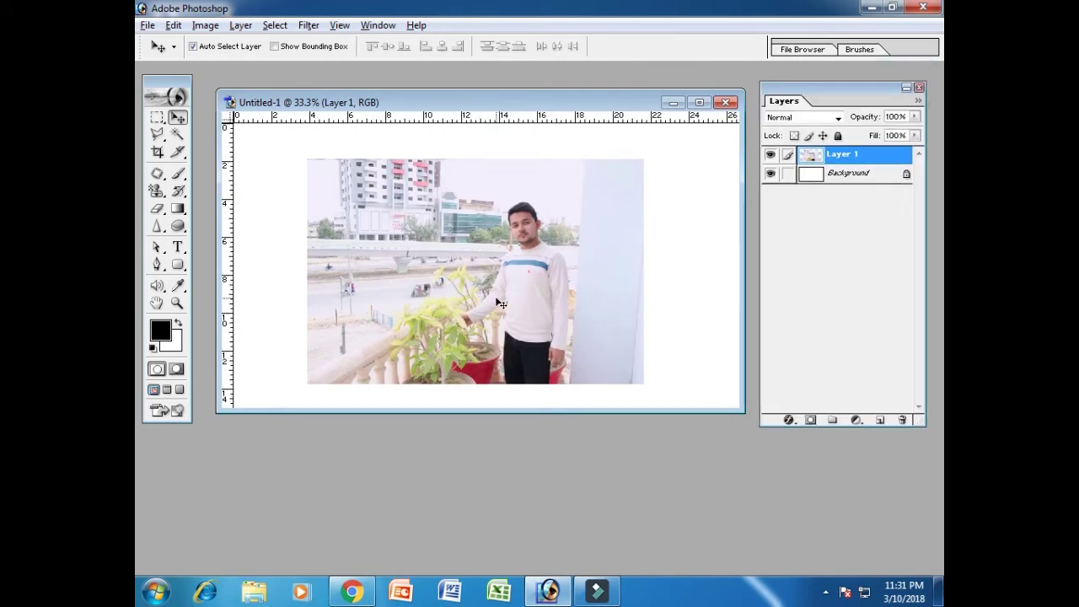
pyautogui.hotkey('ctrl', 'a')
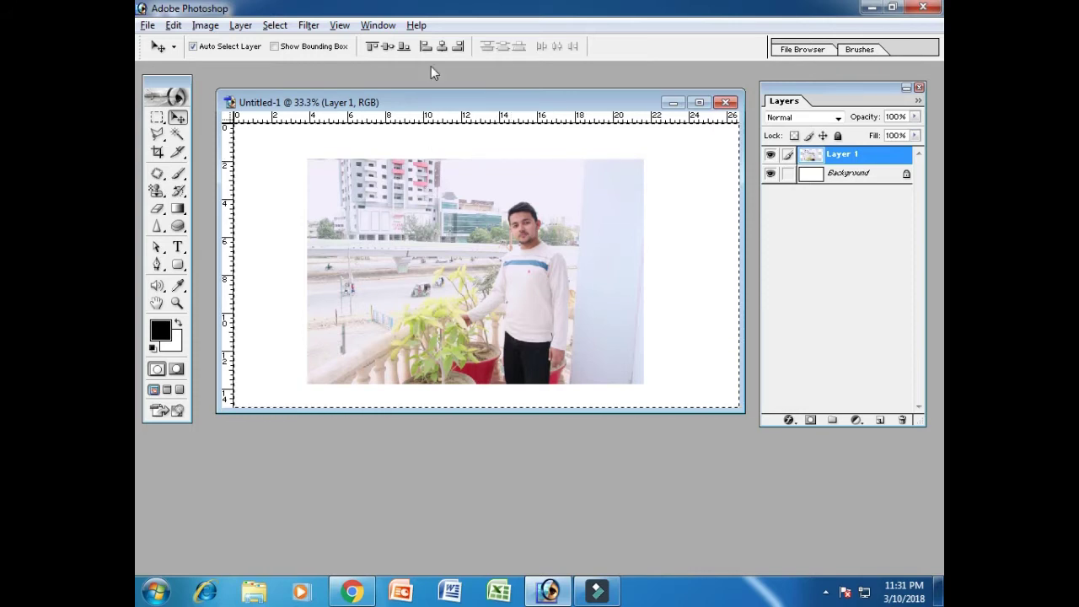
pyautogui.click(441, 46)
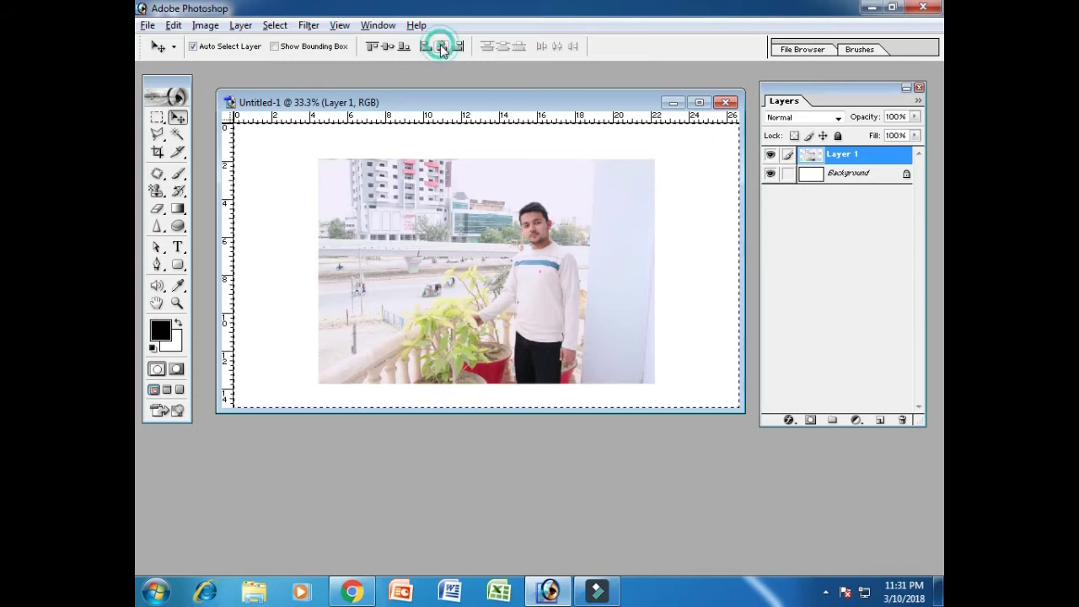
pyautogui.hotkey('ctrl', 'd')
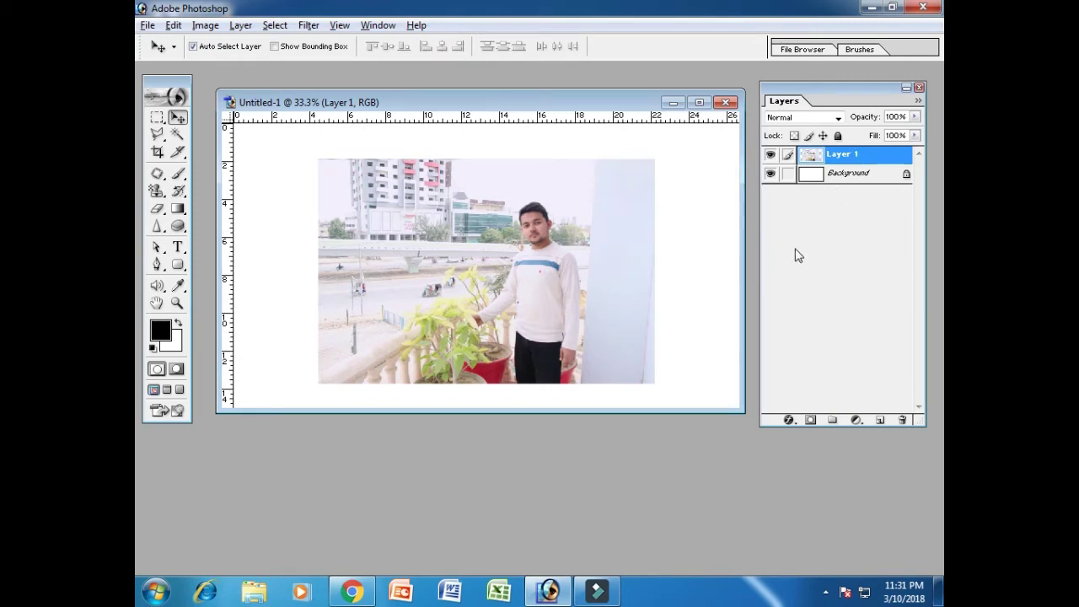
pyautogui.hotkey('ctrl', 't')
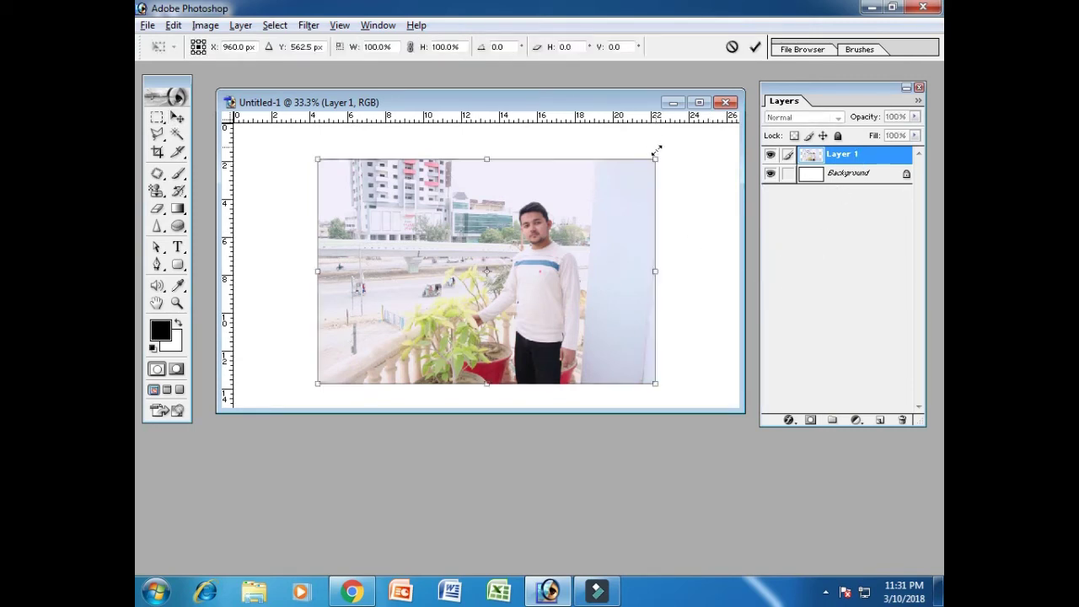
pyautogui.moveTo(655, 158); pyautogui.dragTo(617, 183)
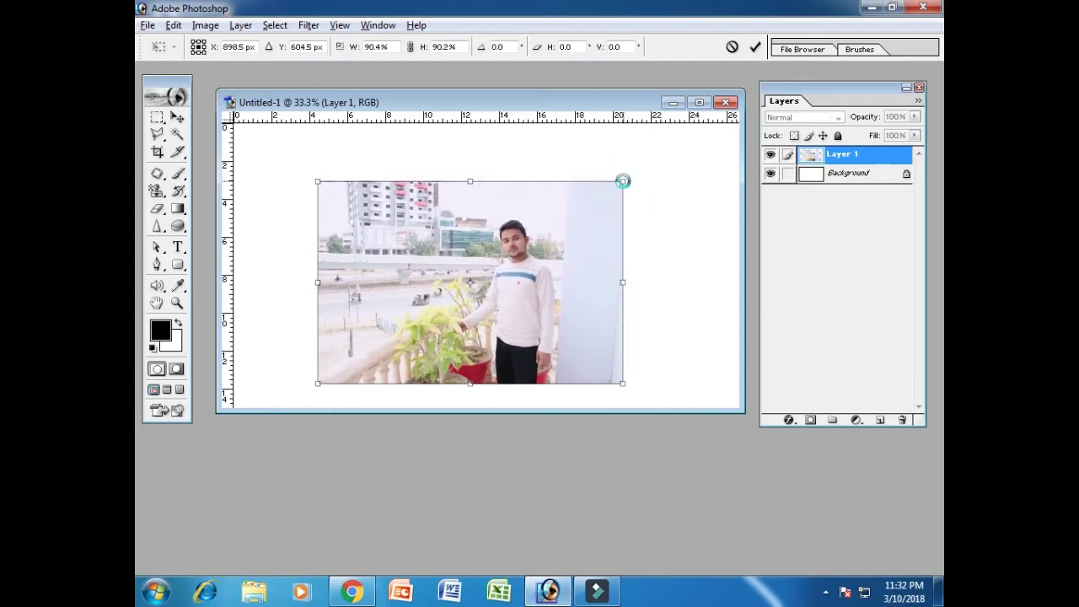
pyautogui.press('Return')
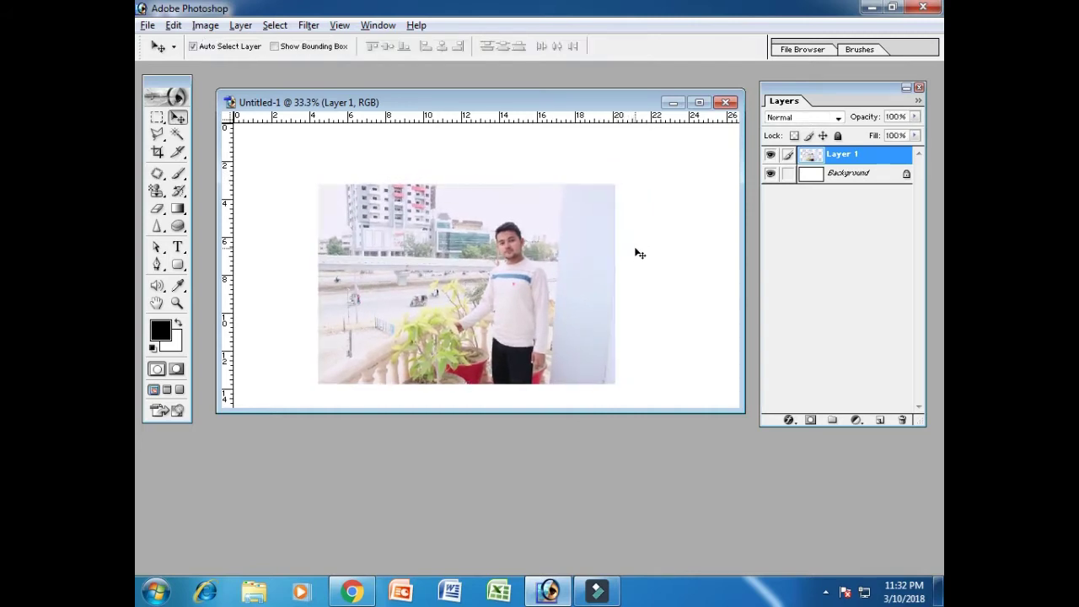
# Step: Re-center the resized photo horizontally and duplicate Layer 1 as Layer 1 copy
pyautogui.hotkey('ctrl', 'a')
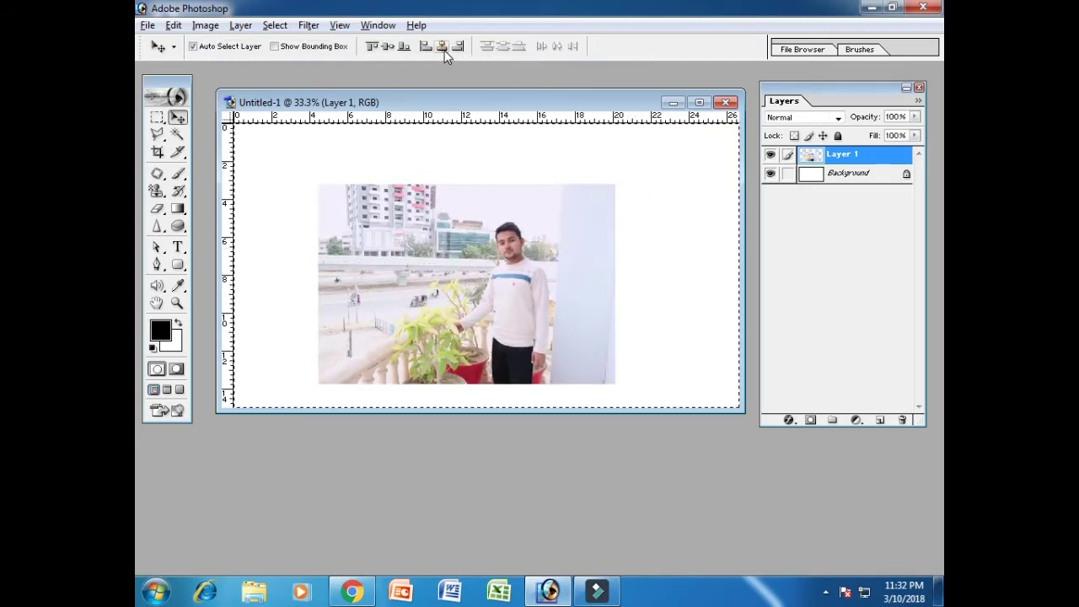
pyautogui.click(444, 49)
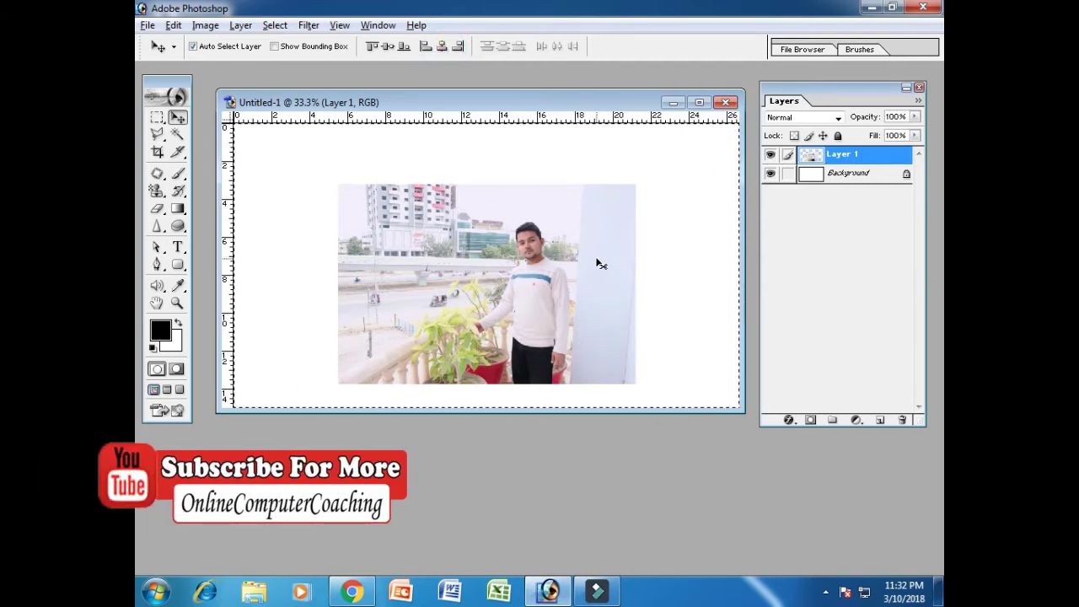
pyautogui.hotkey('ctrl', 'd')
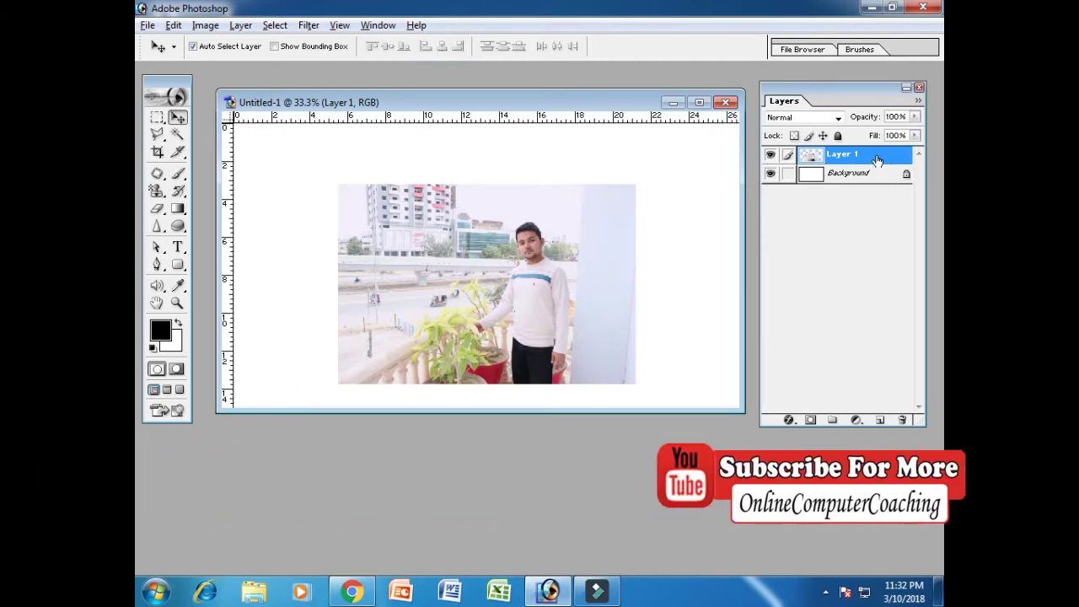
pyautogui.click(770, 154)
pyautogui.click(770, 154)
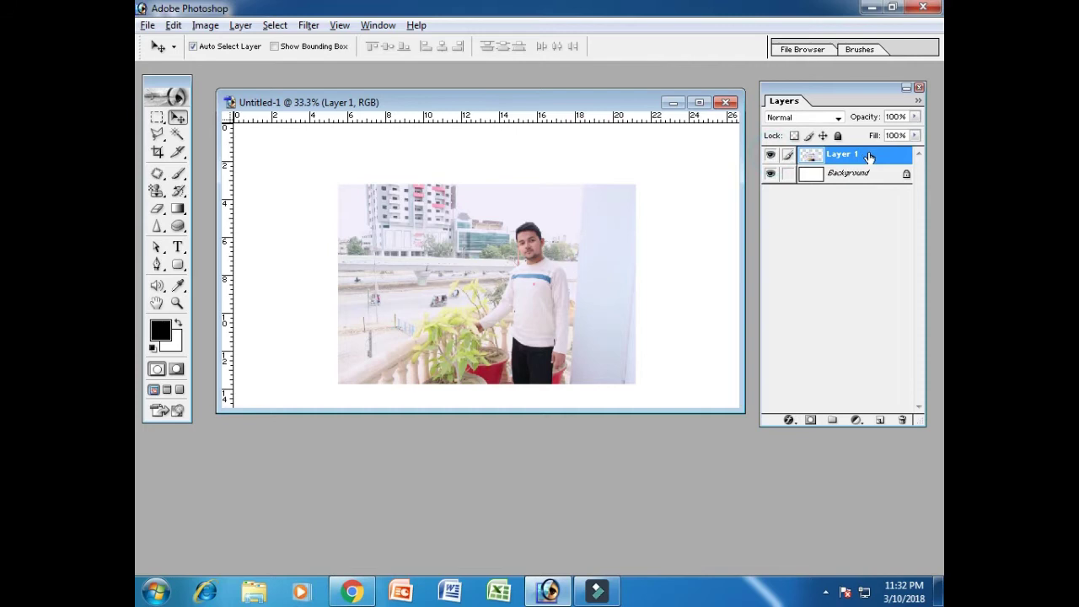
pyautogui.hotkey('ctrl', 'j')
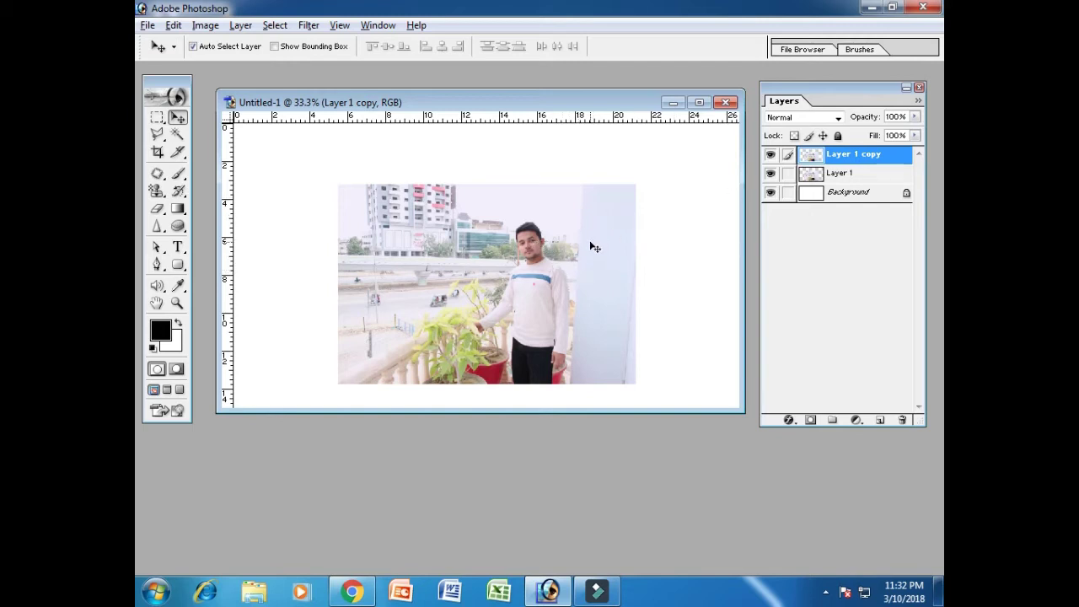
# Step: Scale Layer 1 copy up to fill the whole canvas
pyautogui.hotkey('ctrl', 't')
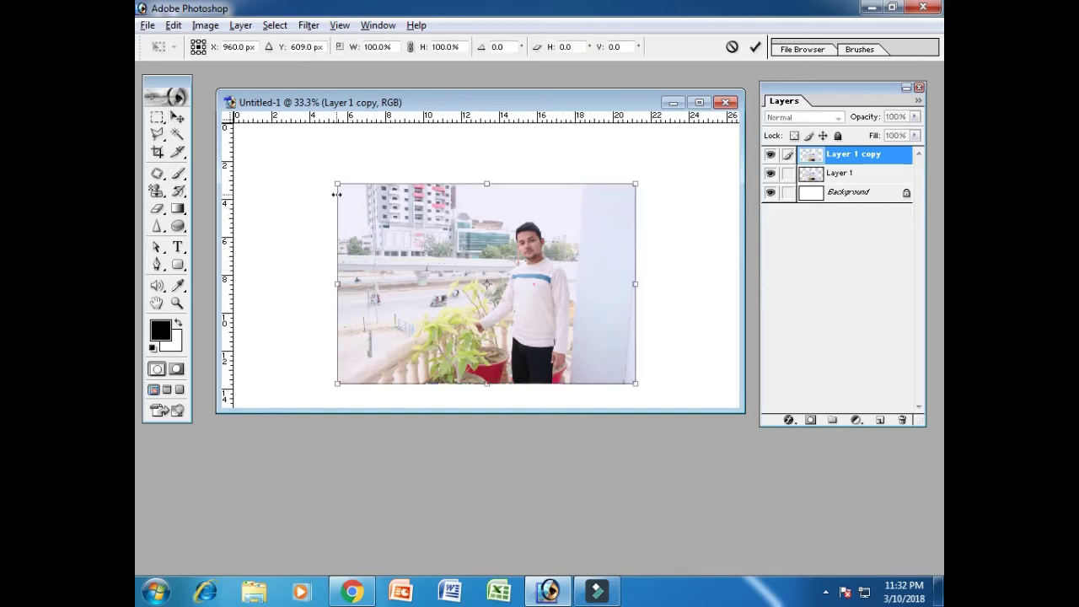
pyautogui.moveTo(337, 187); pyautogui.dragTo(235, 124)
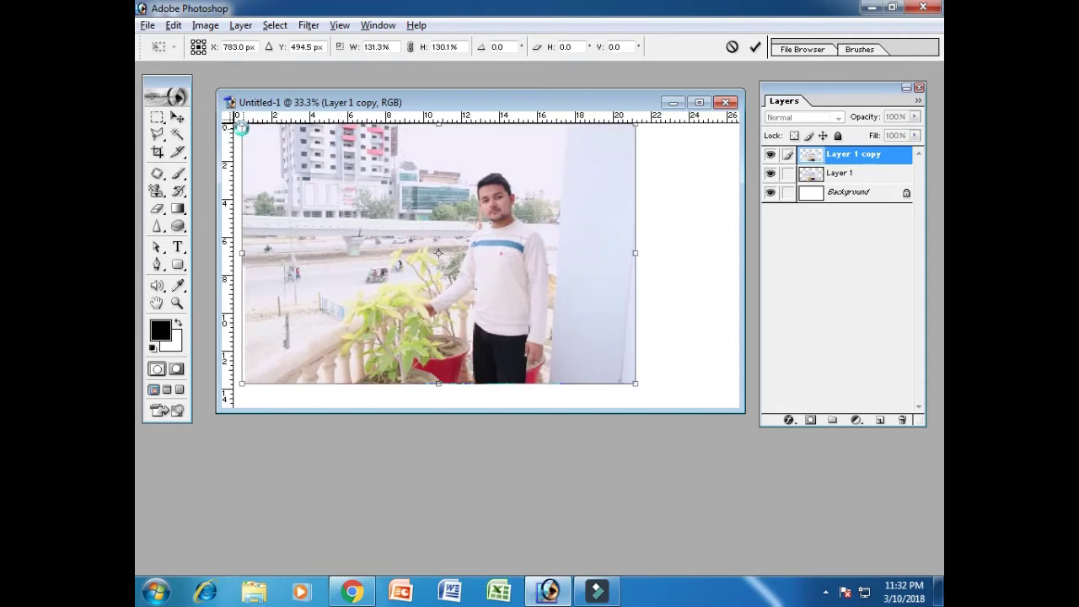
pyautogui.moveTo(632, 384); pyautogui.dragTo(732, 406)
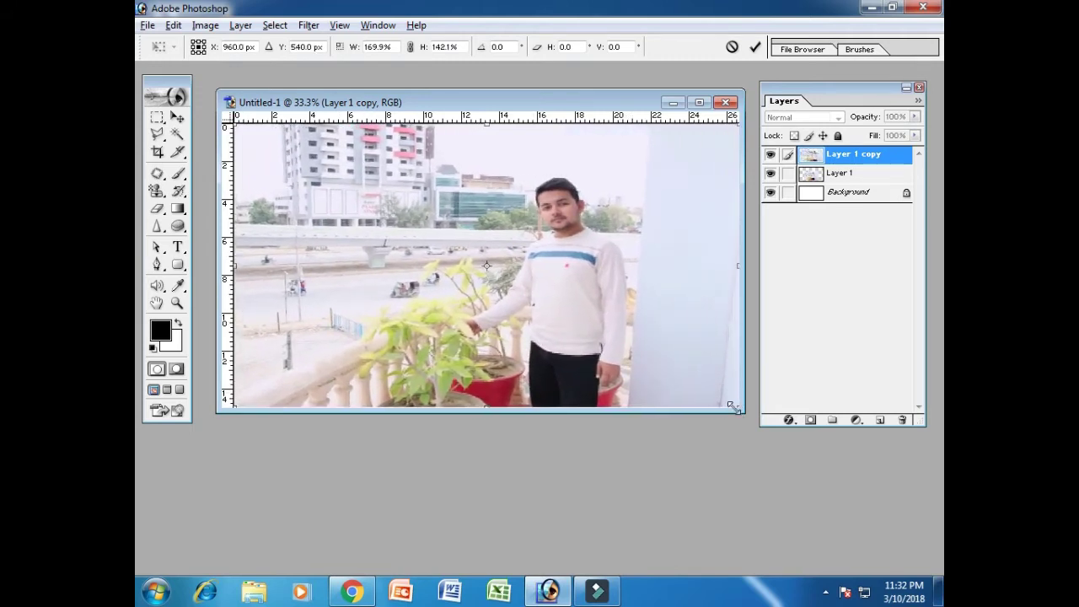
pyautogui.press('Return')
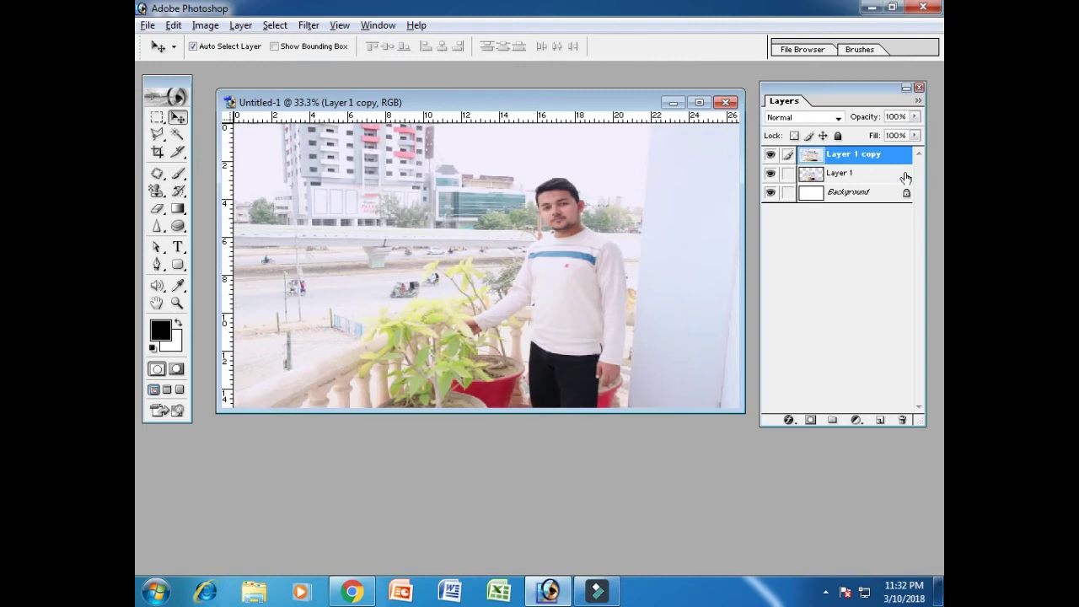
# Step: Move Layer 1 above the enlarged copy and hide it
pyautogui.click(842, 175)
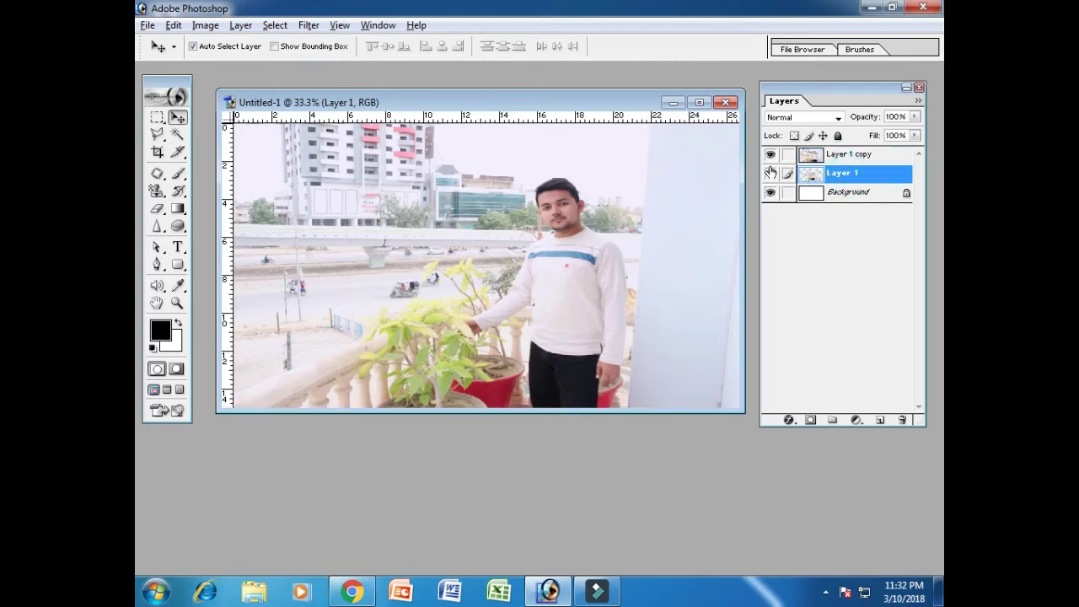
pyautogui.click(770, 155)
pyautogui.click(770, 173)
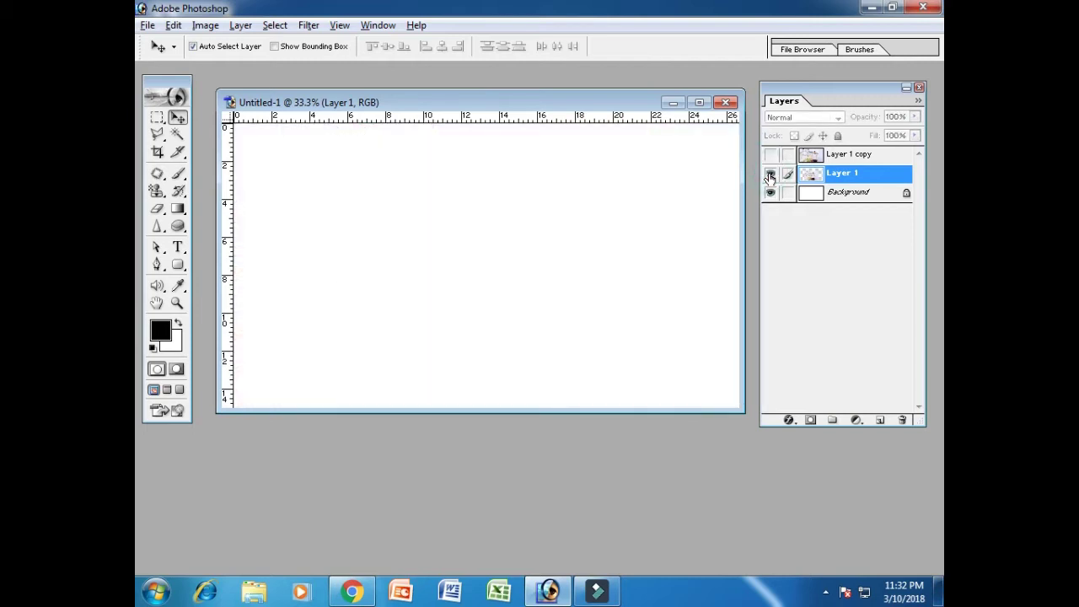
pyautogui.moveTo(860, 177); pyautogui.dragTo(854, 154)
pyautogui.click(770, 173)
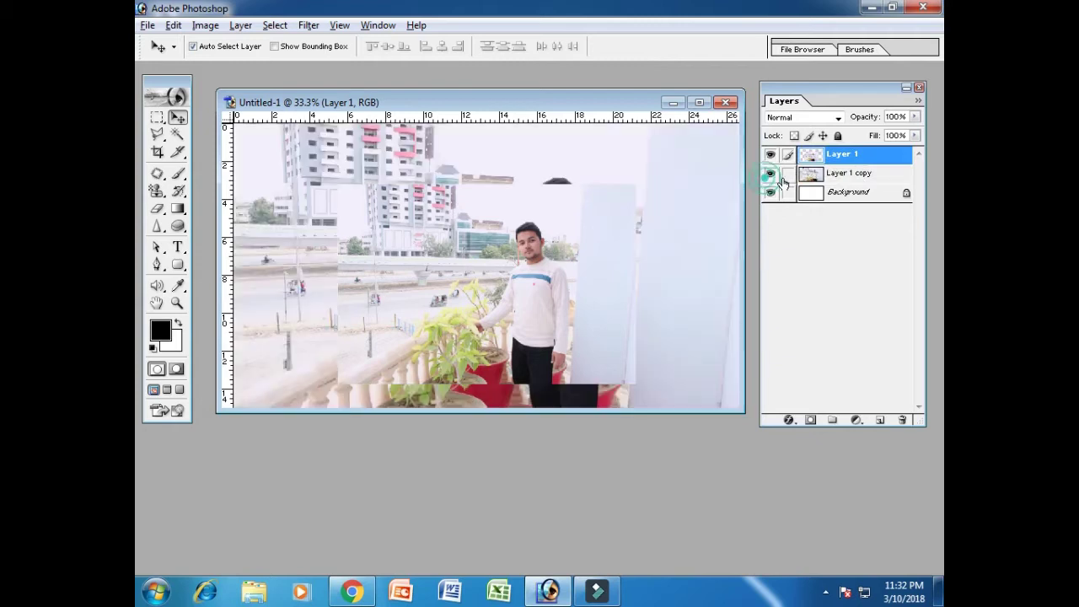
pyautogui.click(833, 177)
pyautogui.click(770, 156)
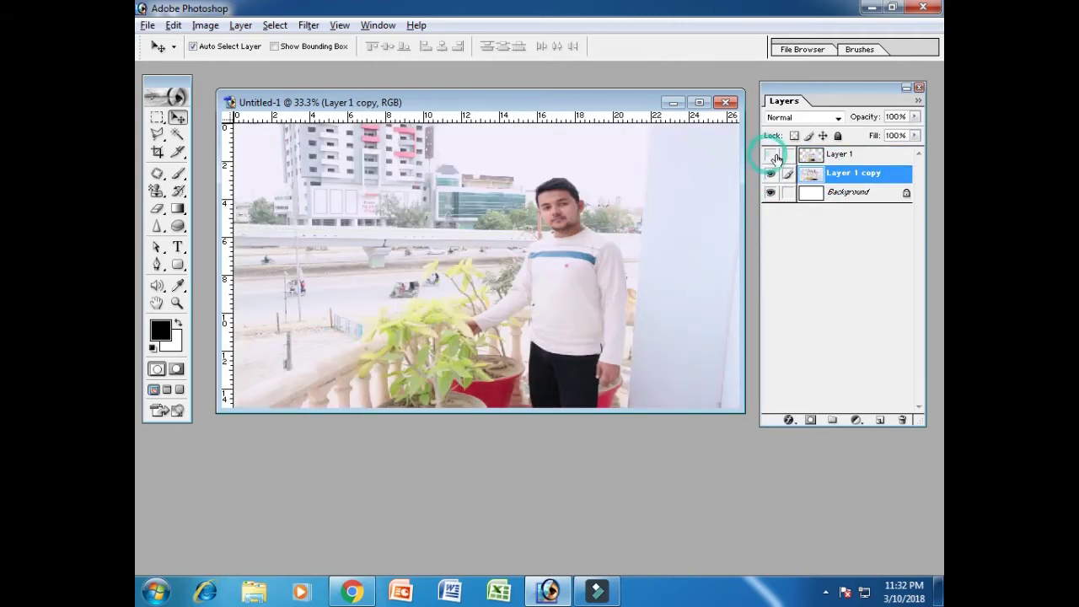
pyautogui.click(769, 173)
pyautogui.click(770, 173)
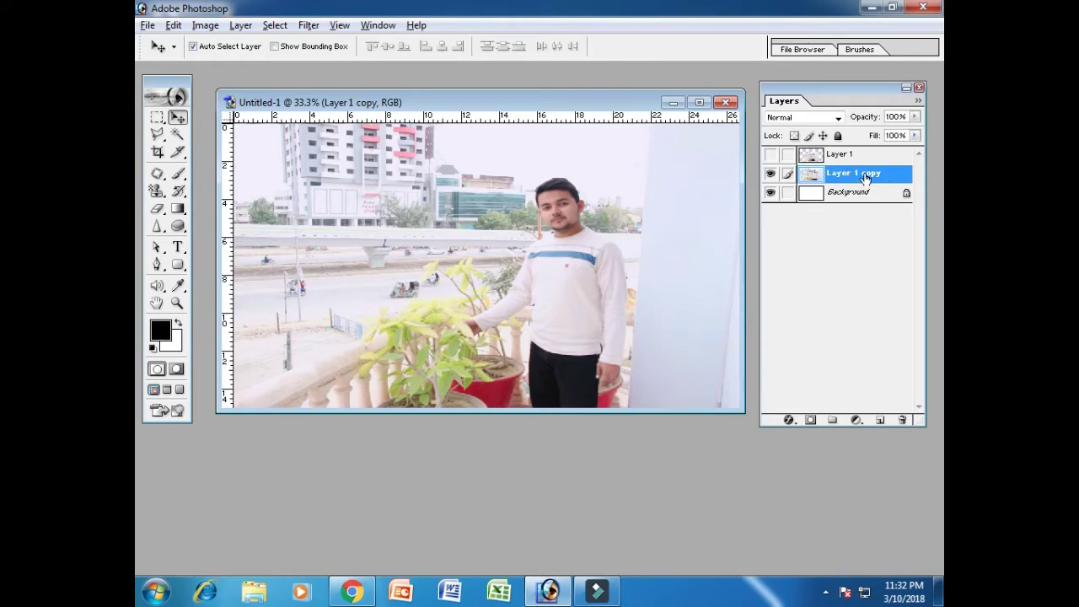
# Step: Add a Satin effect to Layer 1 copy with Normal blend mode at 50% opacity
pyautogui.click(240, 26)
pyautogui.moveTo(232, 149)
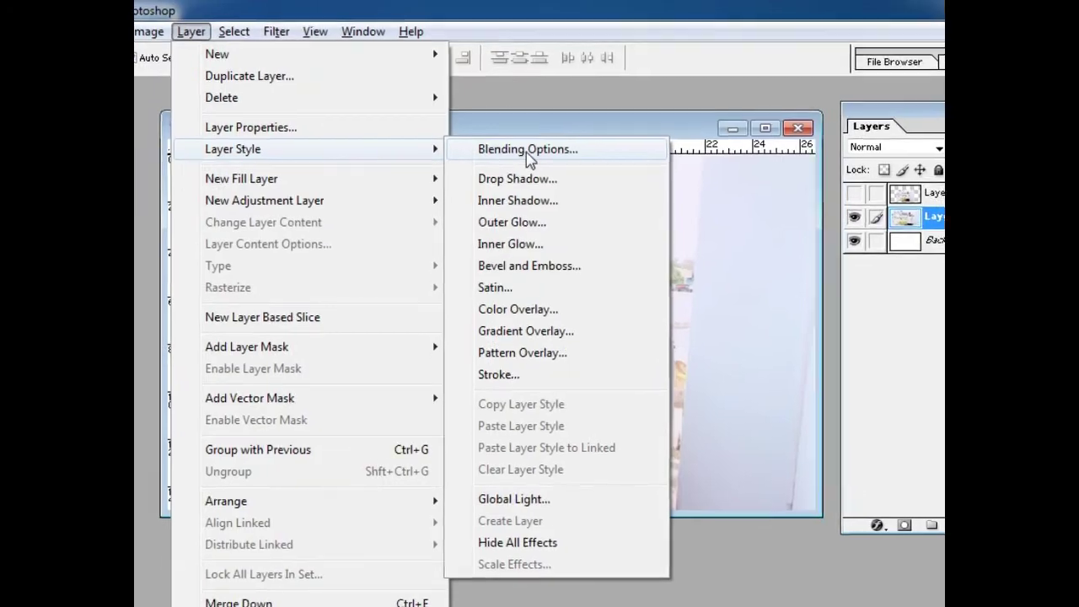
pyautogui.click(526, 148)
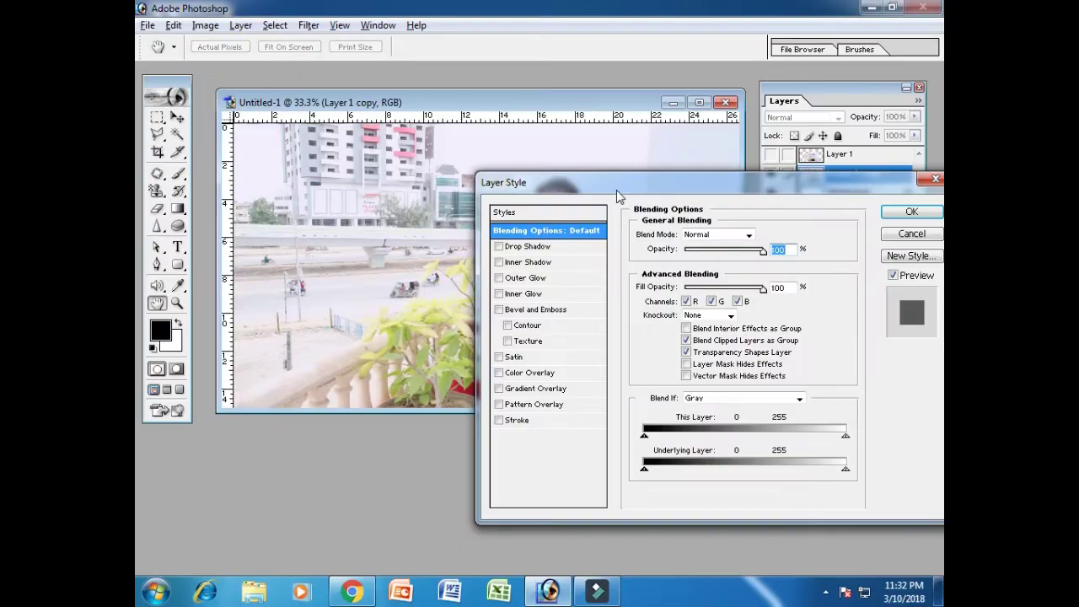
pyautogui.moveTo(597, 190); pyautogui.dragTo(729, 56)
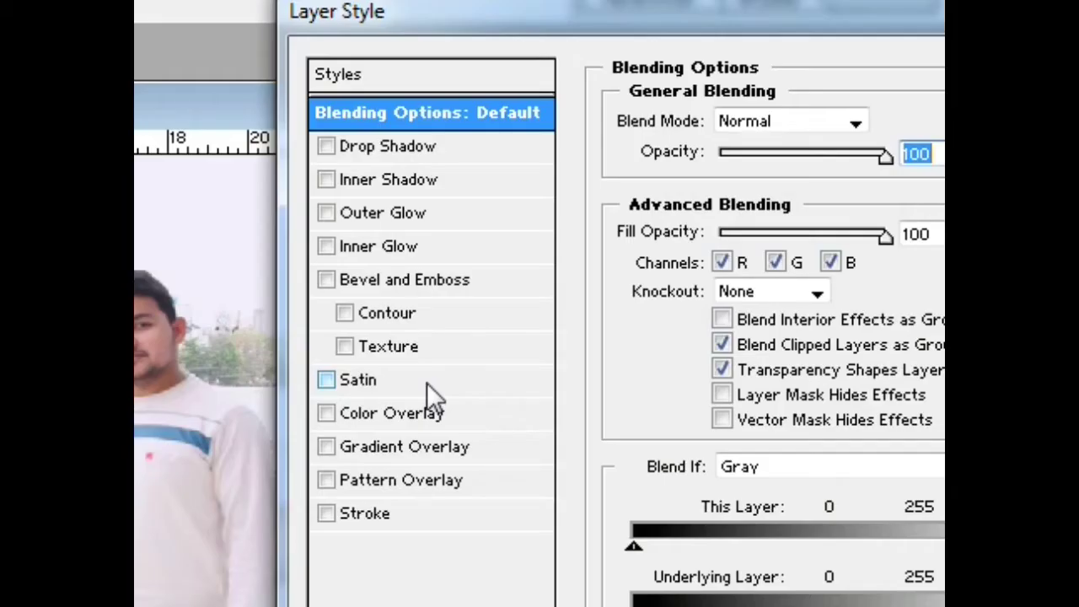
pyautogui.click(697, 232)
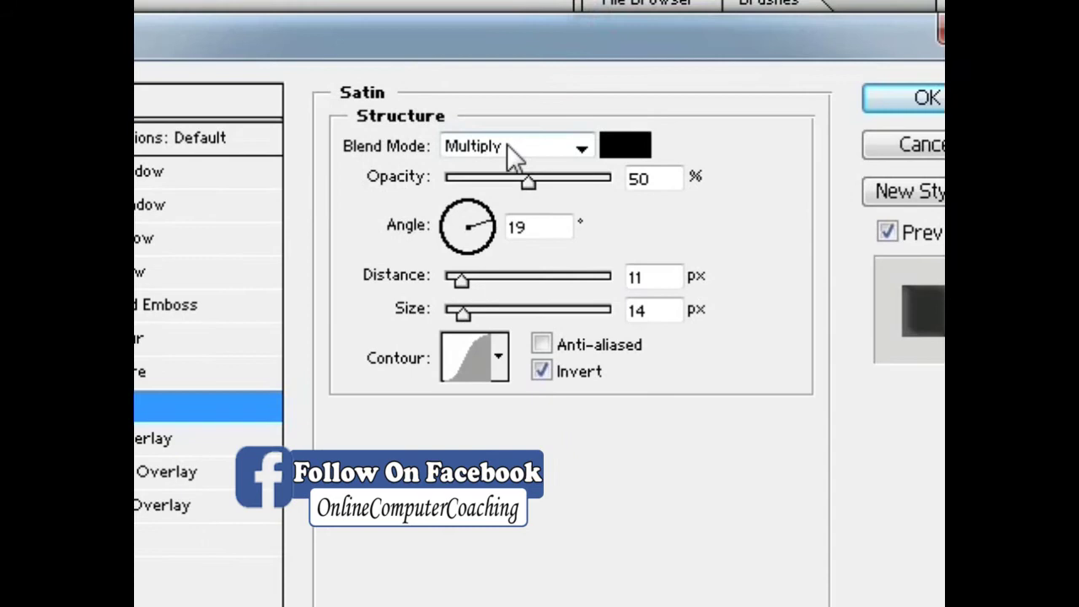
pyautogui.click(509, 149)
pyautogui.click(496, 172)
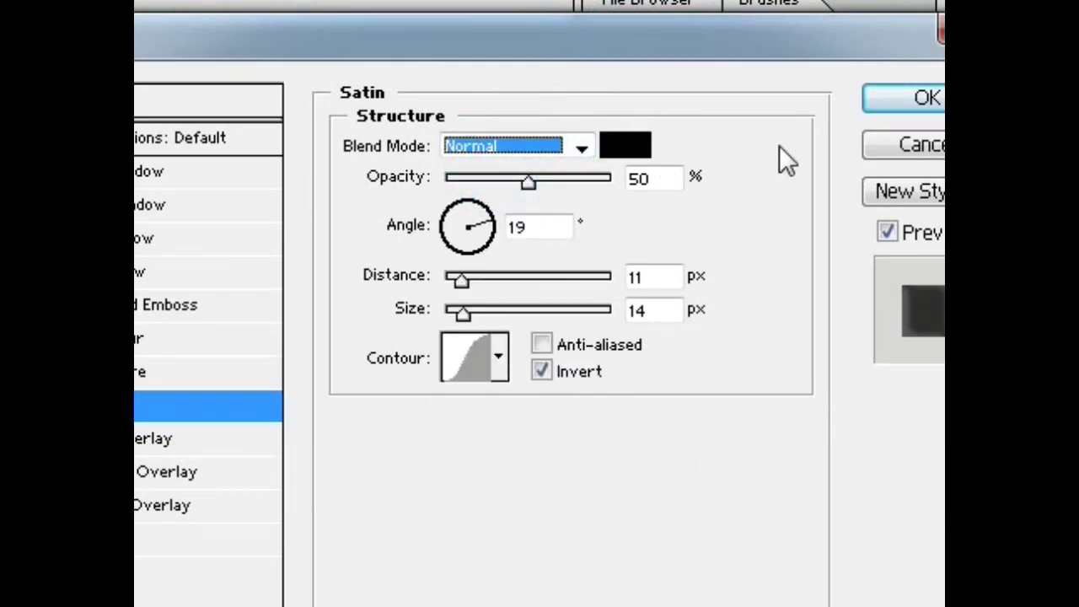
pyautogui.click(896, 100)
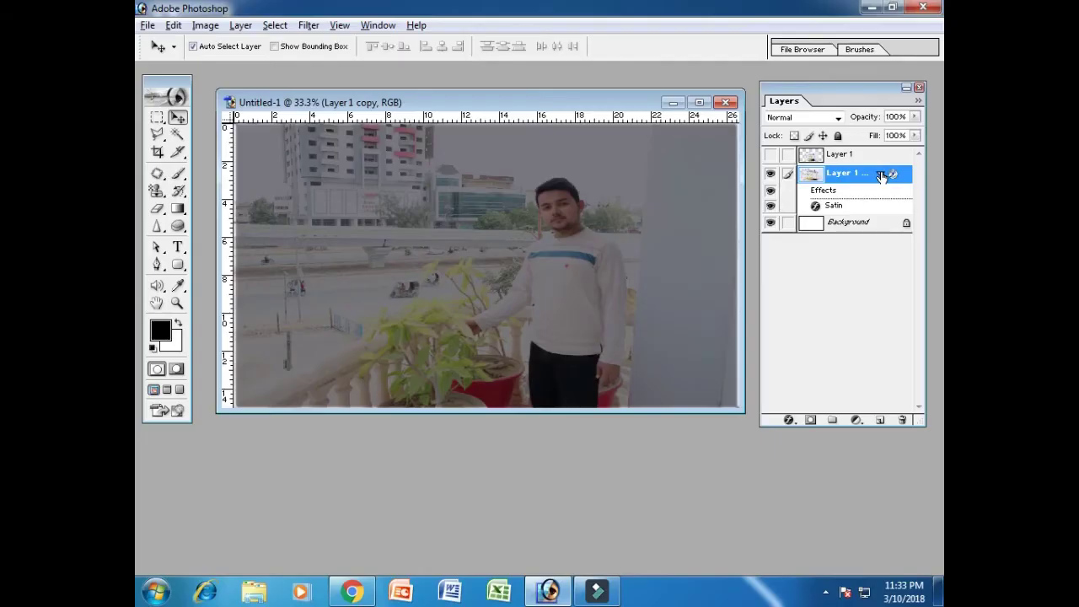
# Step: Make Layer 1 visible again over the enlarged copy
pyautogui.click(880, 174)
pyautogui.click(843, 154)
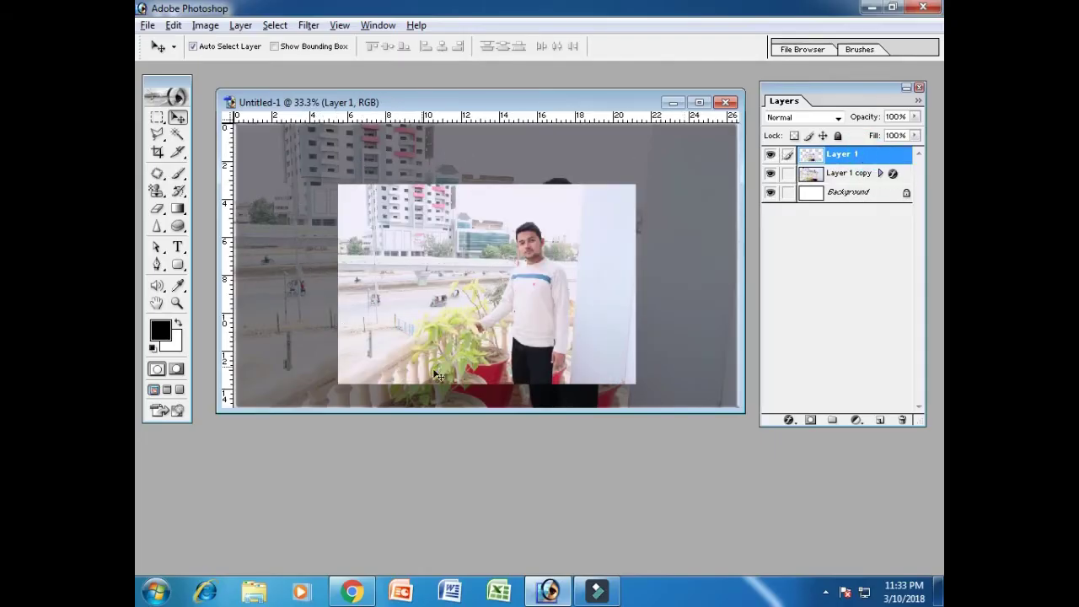
pyautogui.click(770, 156)
pyautogui.click(771, 156)
# Step: Reopen Layer 1 copy's Satin settings and keep its opacity at 50%
pyautogui.click(869, 176)
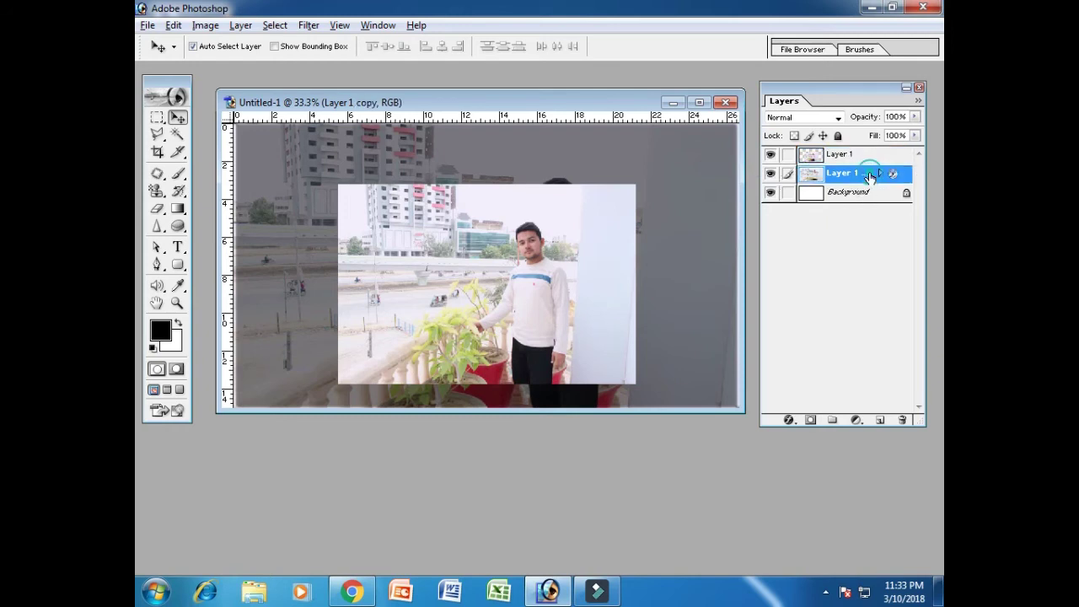
pyautogui.click(880, 174)
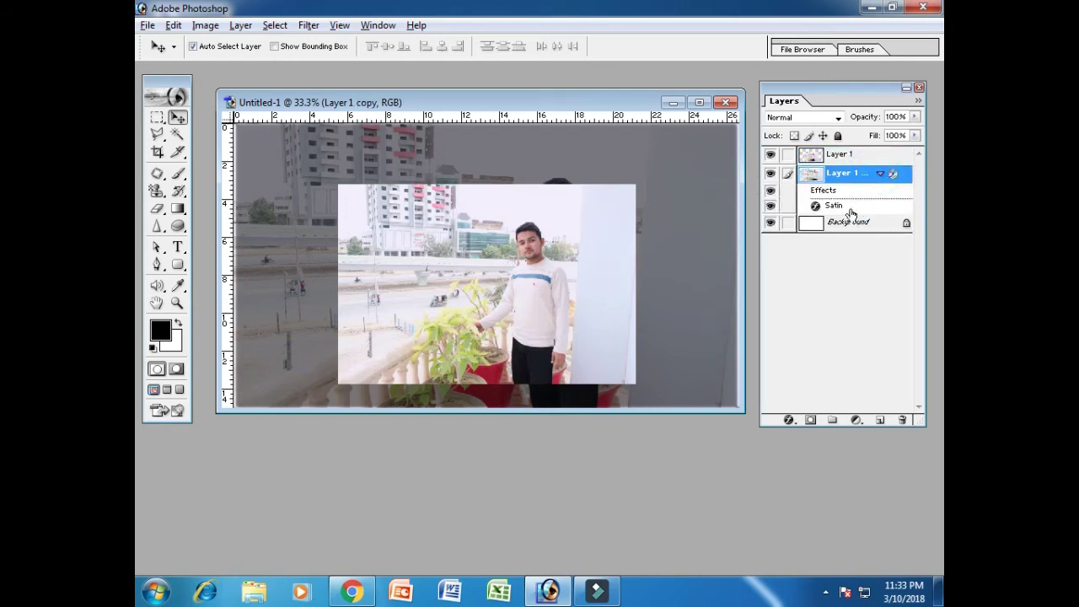
pyautogui.doubleClick(852, 213)
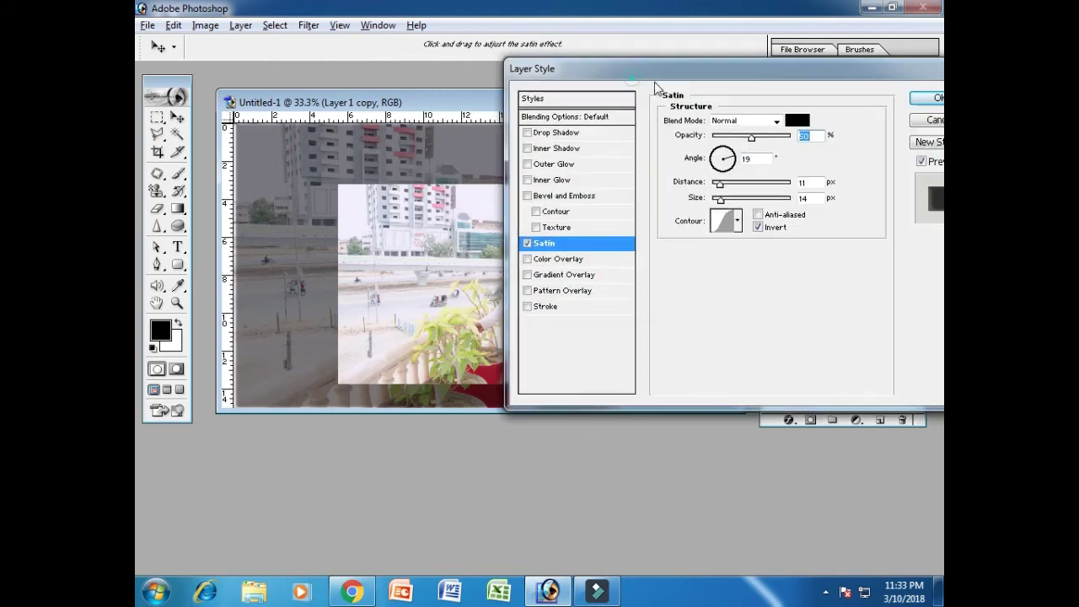
pyautogui.moveTo(638, 89); pyautogui.dragTo(727, 76)
pyautogui.click(614, 233)
pyautogui.click(613, 233)
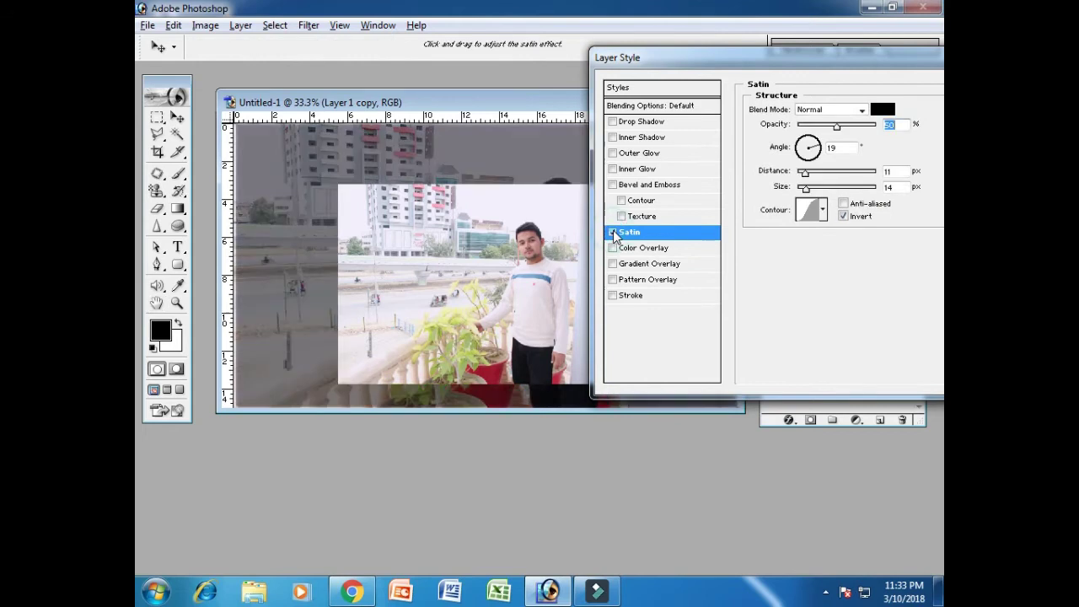
pyautogui.moveTo(837, 125)
pyautogui.mouseDown()
pyautogui.moveTo(863, 138)
pyautogui.moveTo(835, 135)
pyautogui.mouseUp()
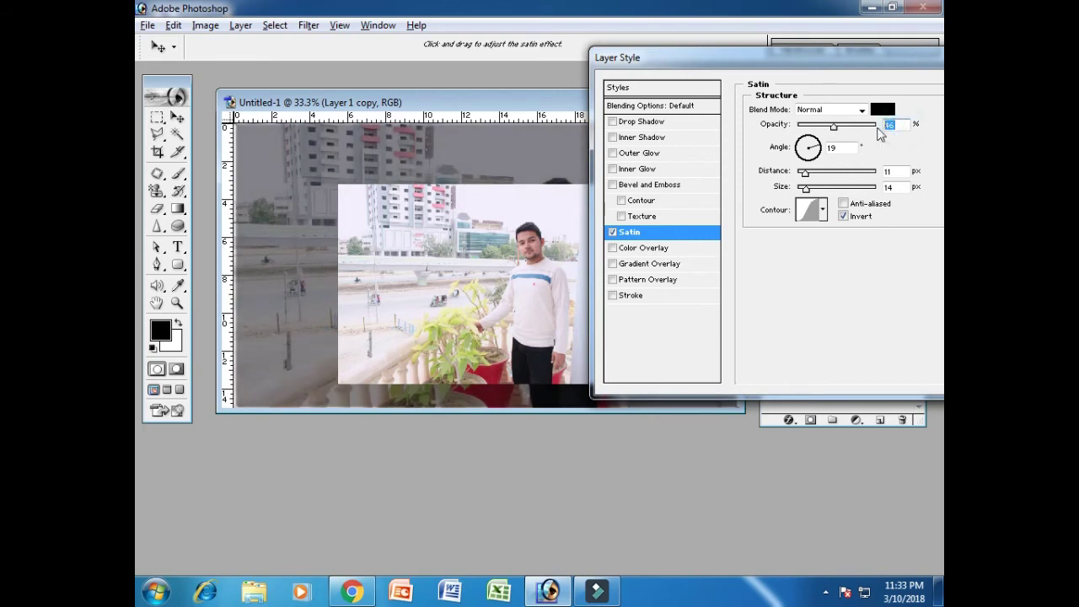
pyautogui.write('0')
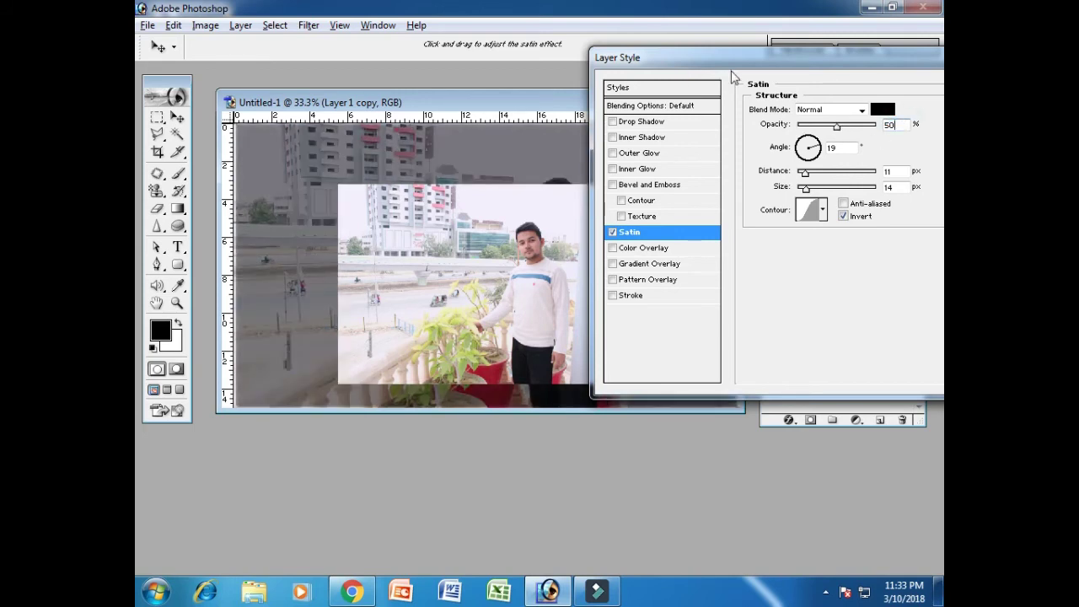
pyautogui.moveTo(816, 57); pyautogui.dragTo(754, 54)
pyautogui.click(938, 88)
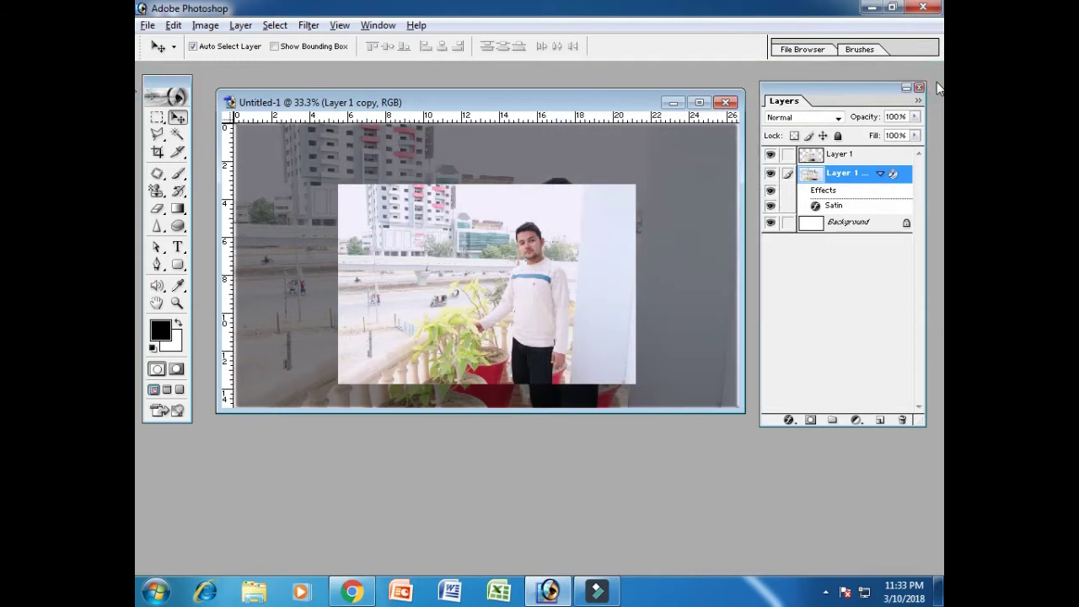
pyautogui.click(880, 175)
# Step: Add a 3 px outside Stroke effect to Layer 1 in Blending Options
pyautogui.click(835, 154)
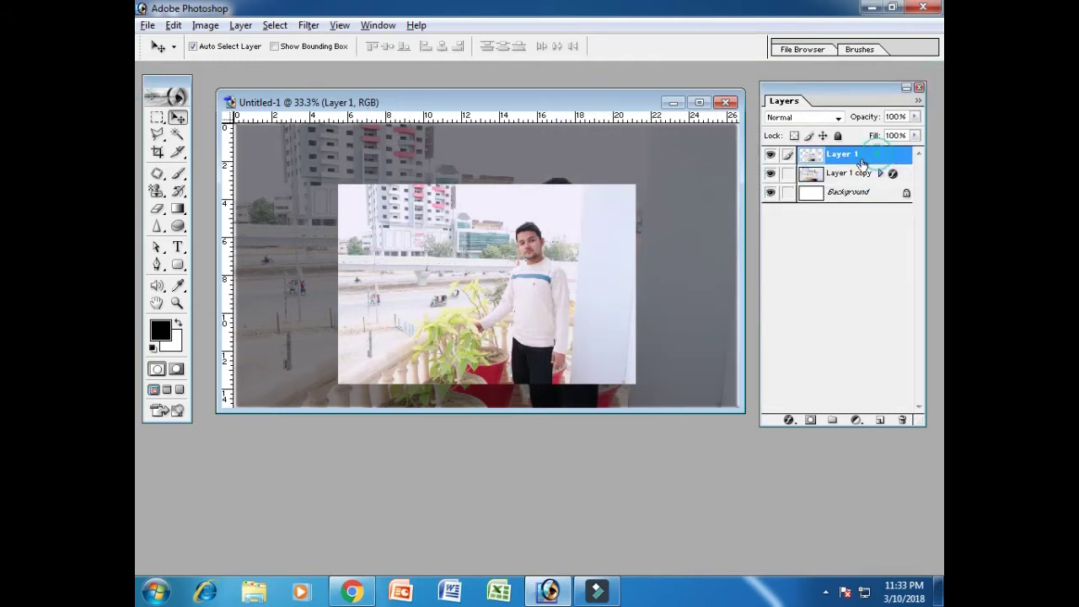
pyautogui.click(772, 155)
pyautogui.click(771, 156)
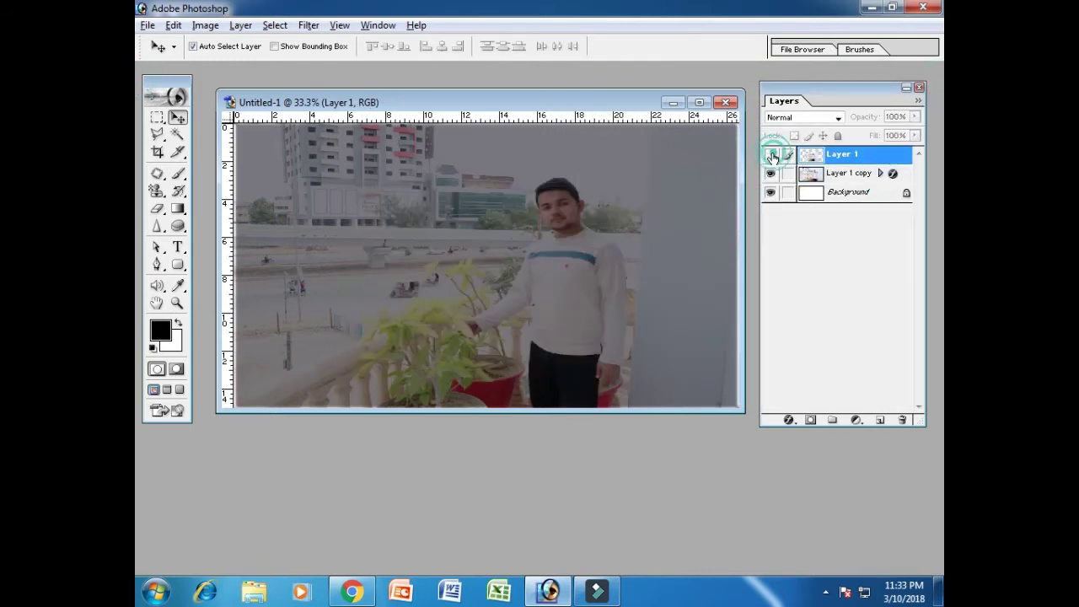
pyautogui.click(771, 155)
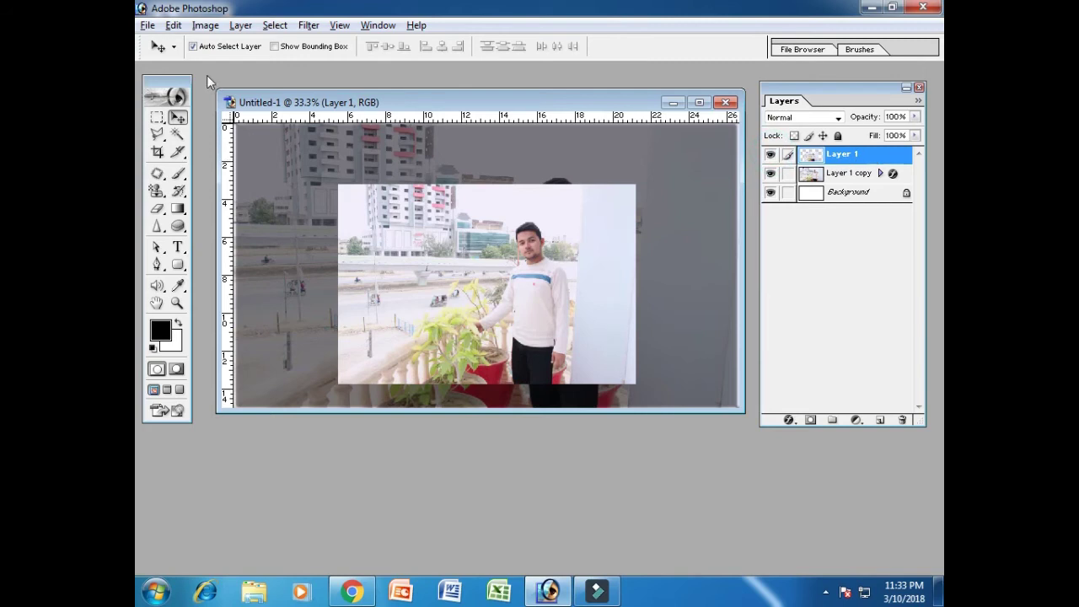
pyautogui.click(241, 26)
pyautogui.moveTo(274, 119)
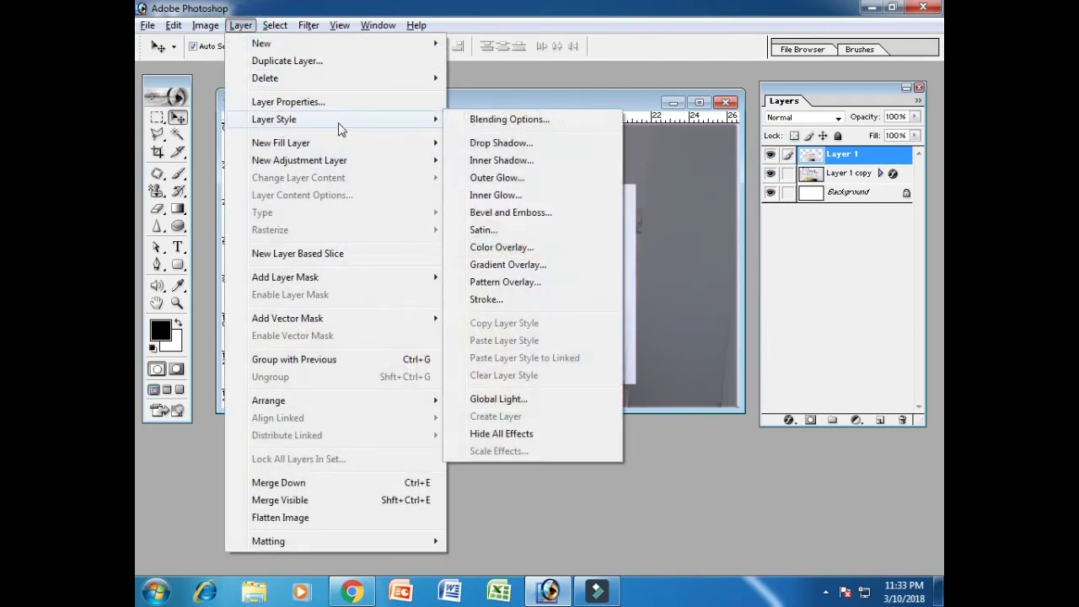
pyautogui.click(509, 119)
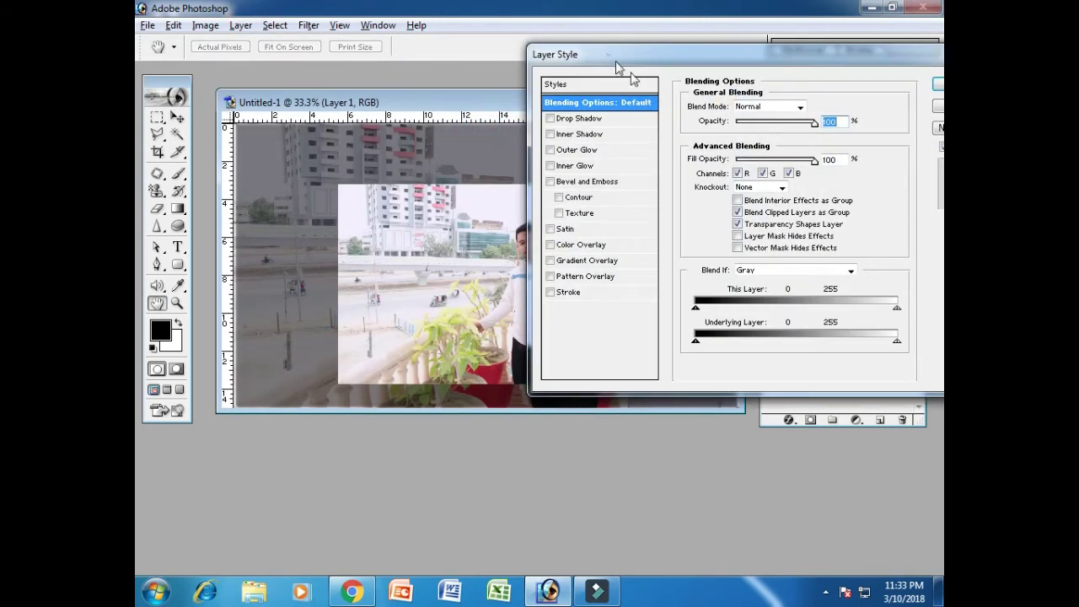
pyautogui.moveTo(631, 74); pyautogui.dragTo(721, 74)
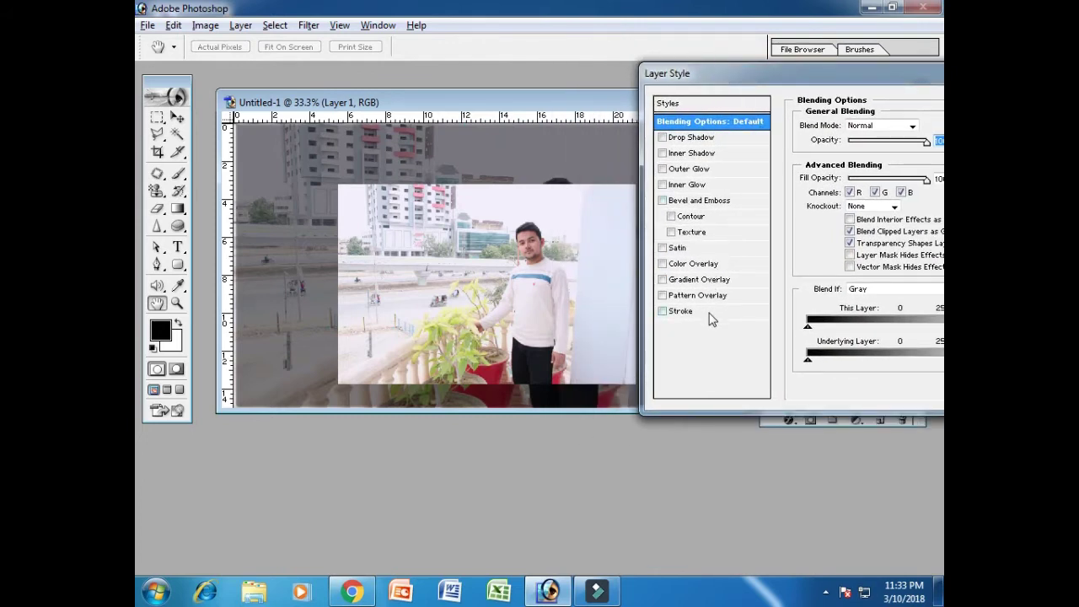
pyautogui.click(683, 312)
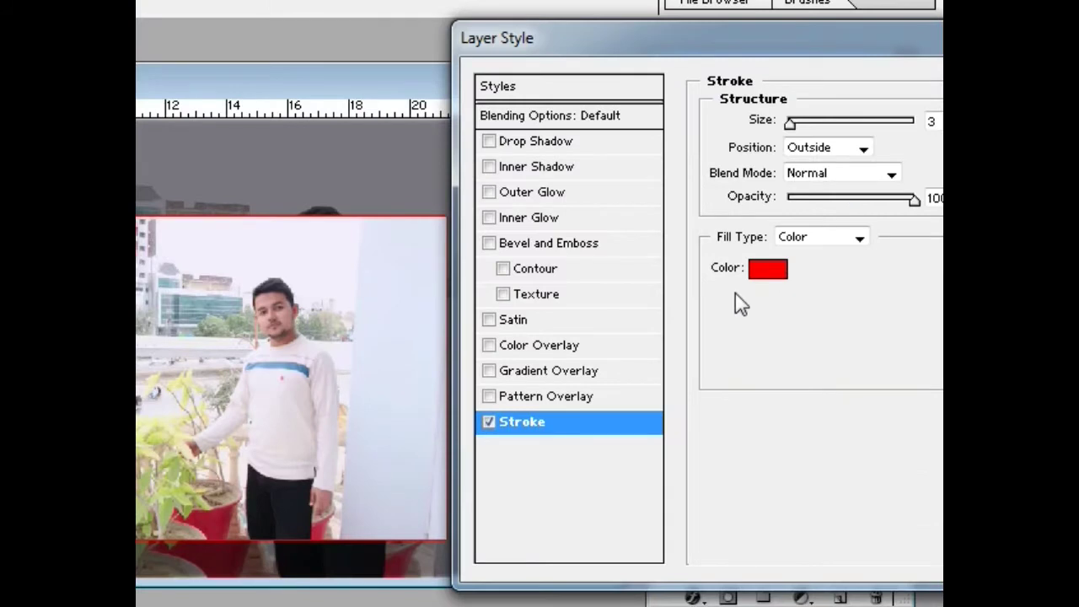
# Step: Set the stroke colour to bright yellow FDDE0B
pyautogui.click(769, 270)
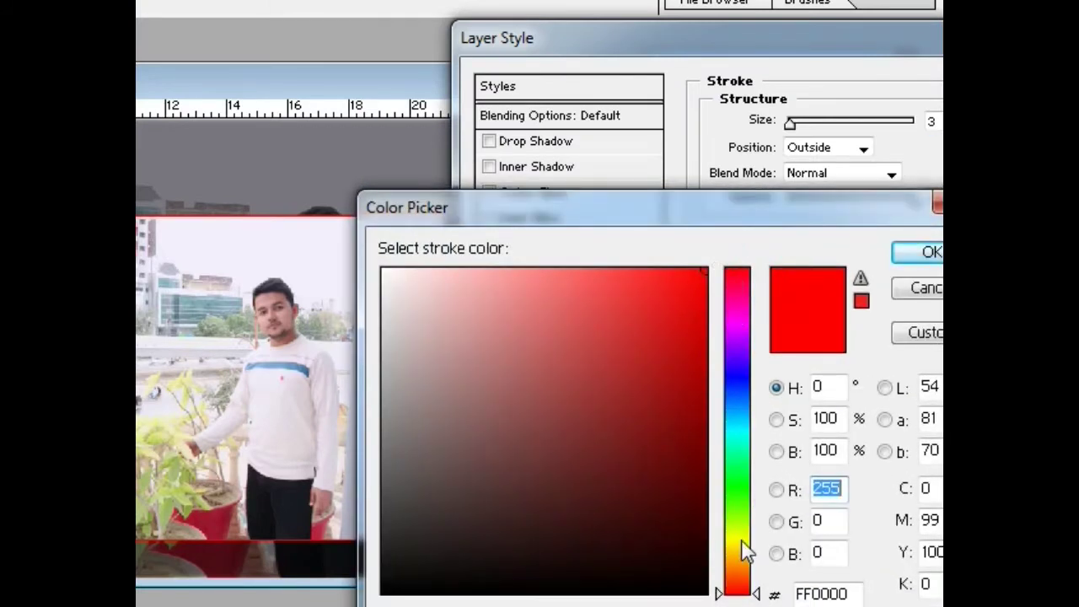
pyautogui.moveTo(748, 553); pyautogui.dragTo(734, 540)
pyautogui.click(177, 502)
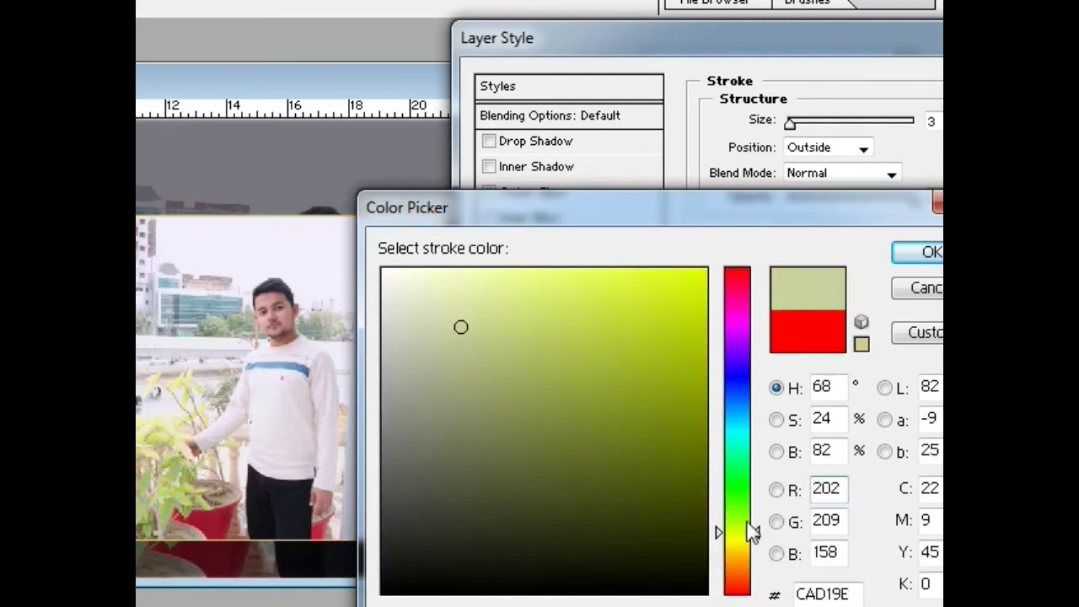
pyautogui.click(747, 545)
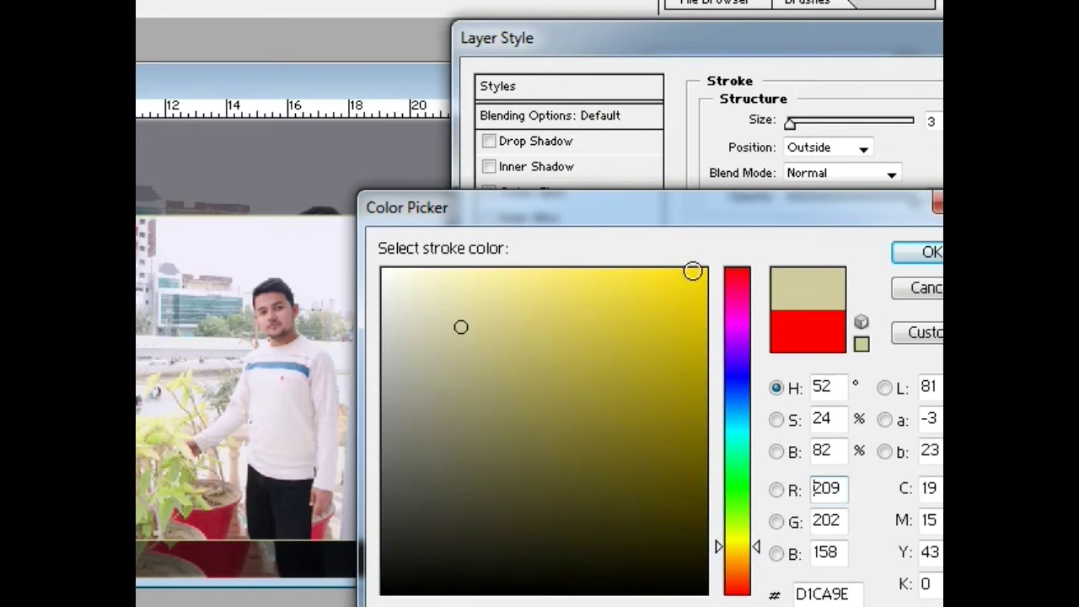
pyautogui.click(692, 270)
pyautogui.moveTo(782, 207); pyautogui.dragTo(660, 206)
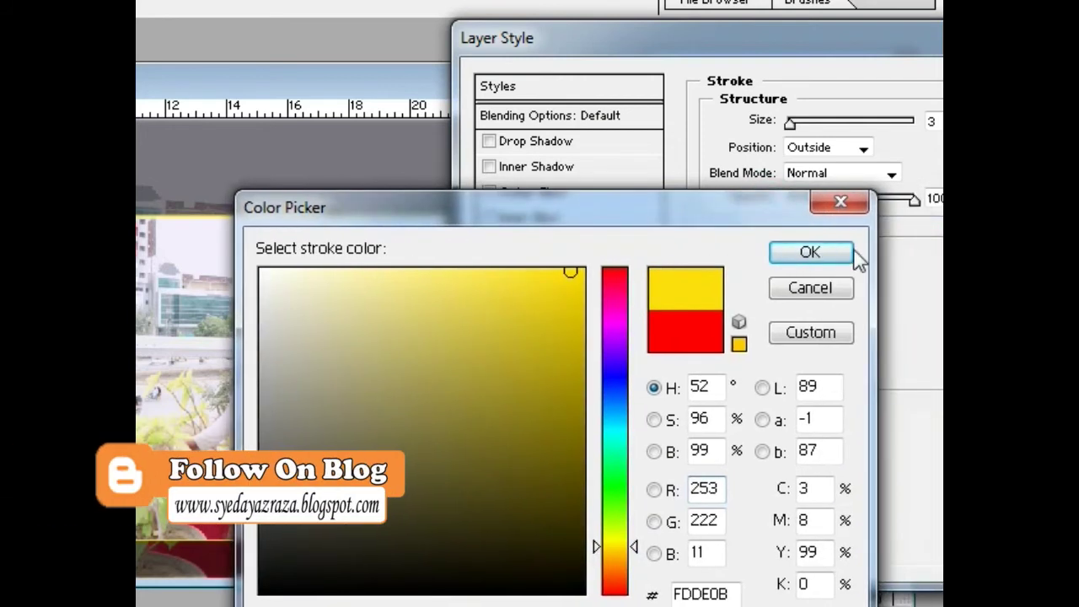
pyautogui.click(833, 256)
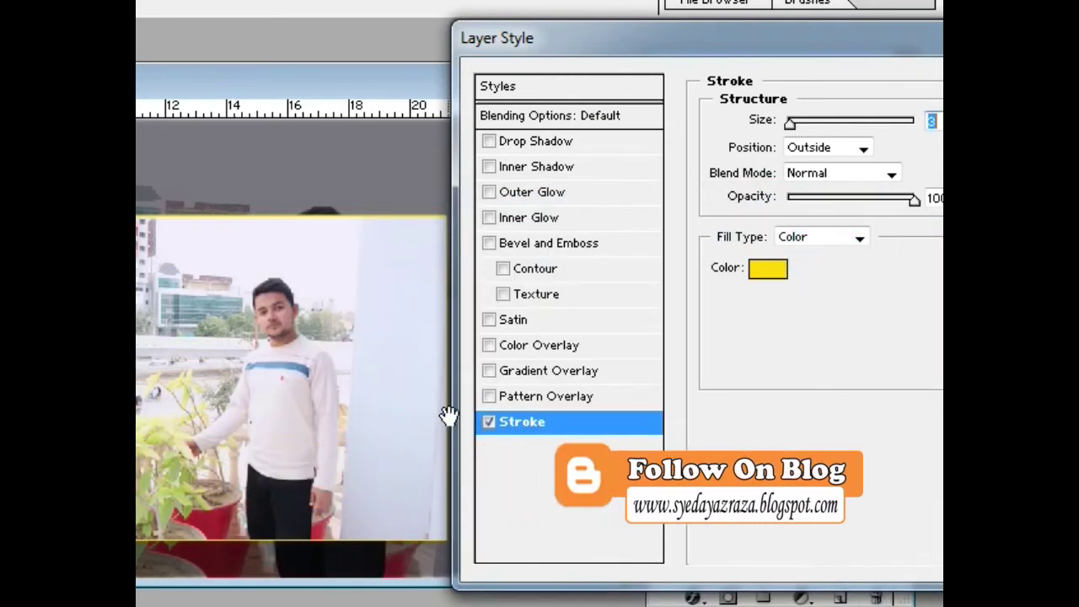
# Step: Add a pale-yellow Outer Glow, Normal blend, 30 px size, and apply the layer styles
pyautogui.click(489, 423)
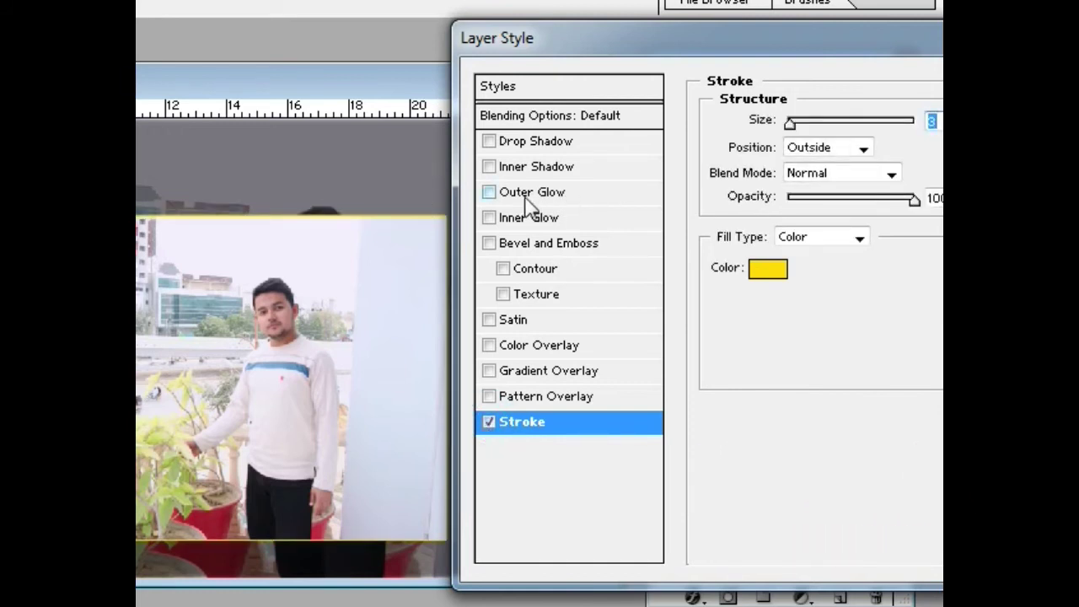
pyautogui.click(611, 193)
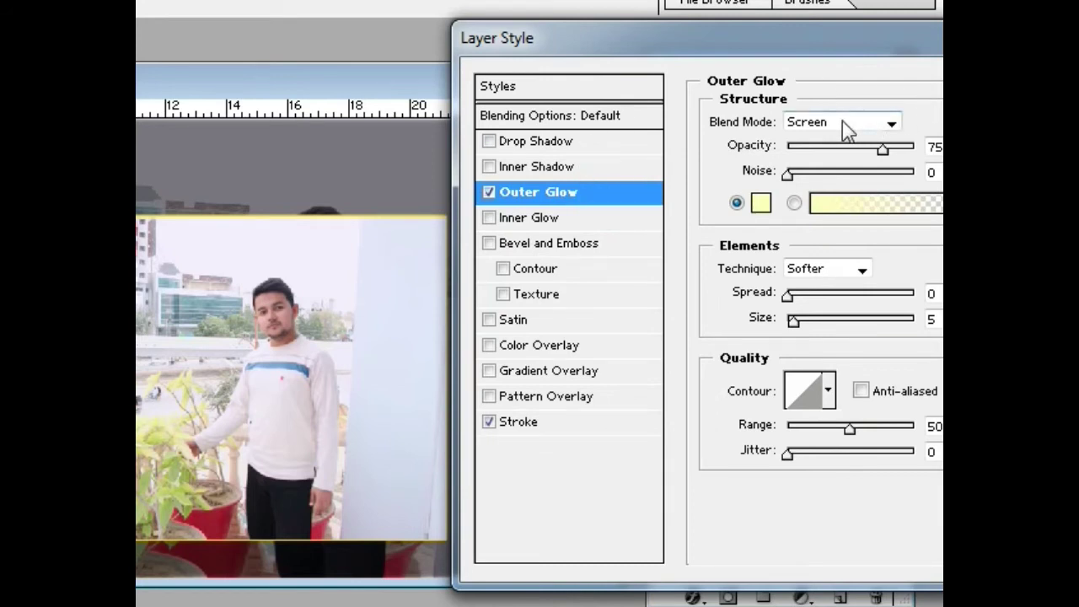
pyautogui.click(891, 123)
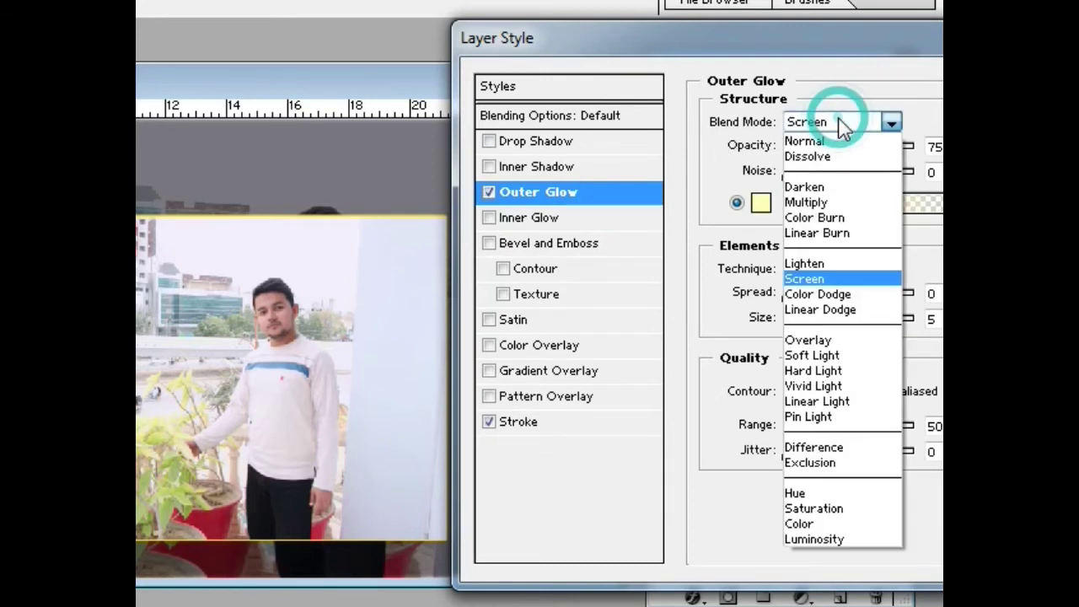
pyautogui.click(805, 140)
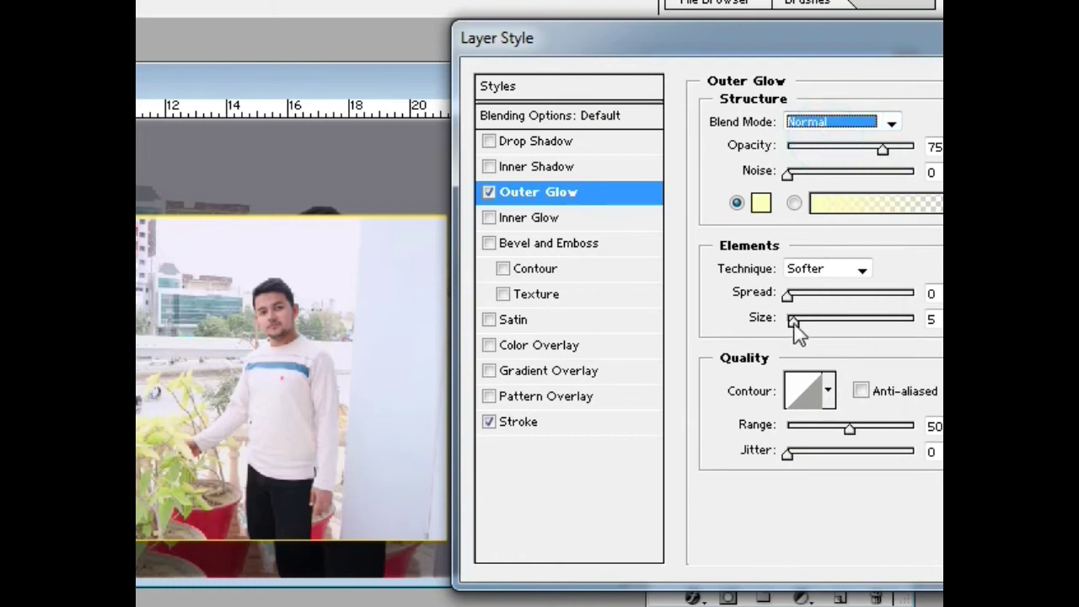
pyautogui.moveTo(793, 321); pyautogui.dragTo(813, 320)
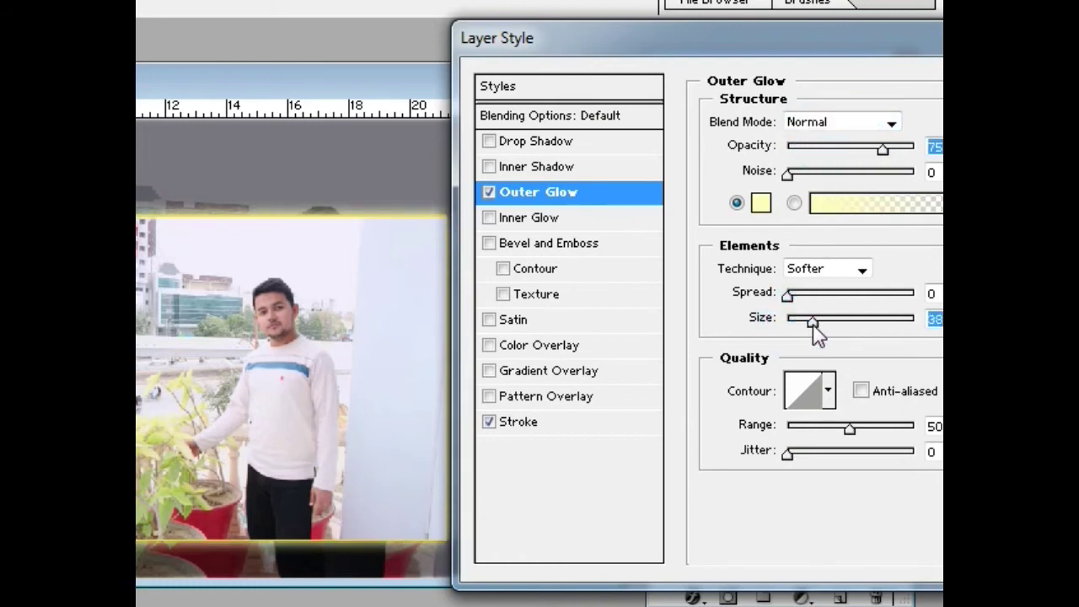
pyautogui.moveTo(745, 47); pyautogui.dragTo(567, 33)
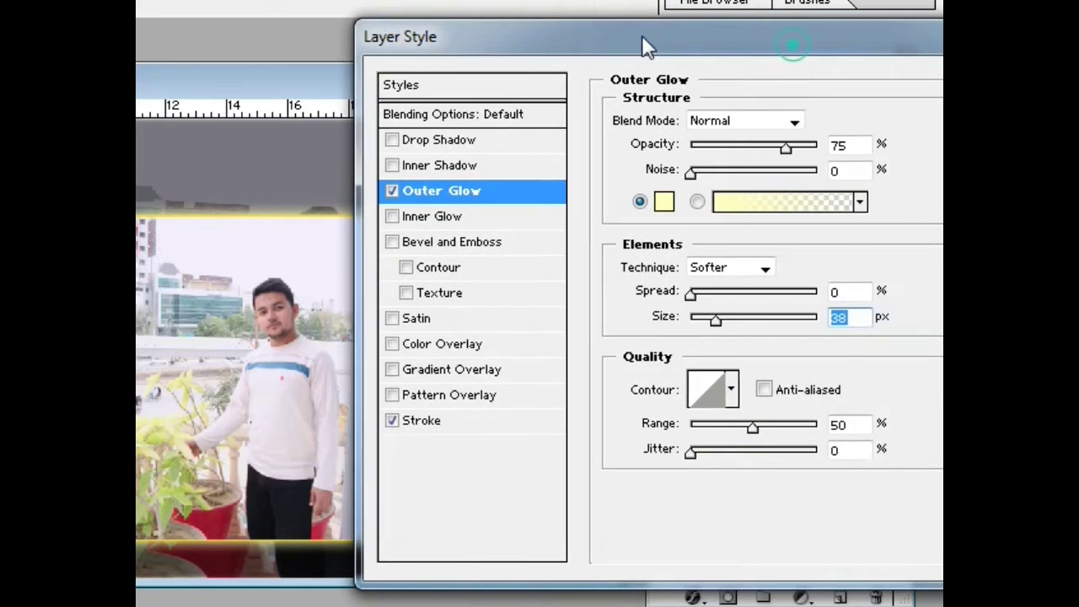
pyautogui.moveTo(634, 307); pyautogui.dragTo(630, 307)
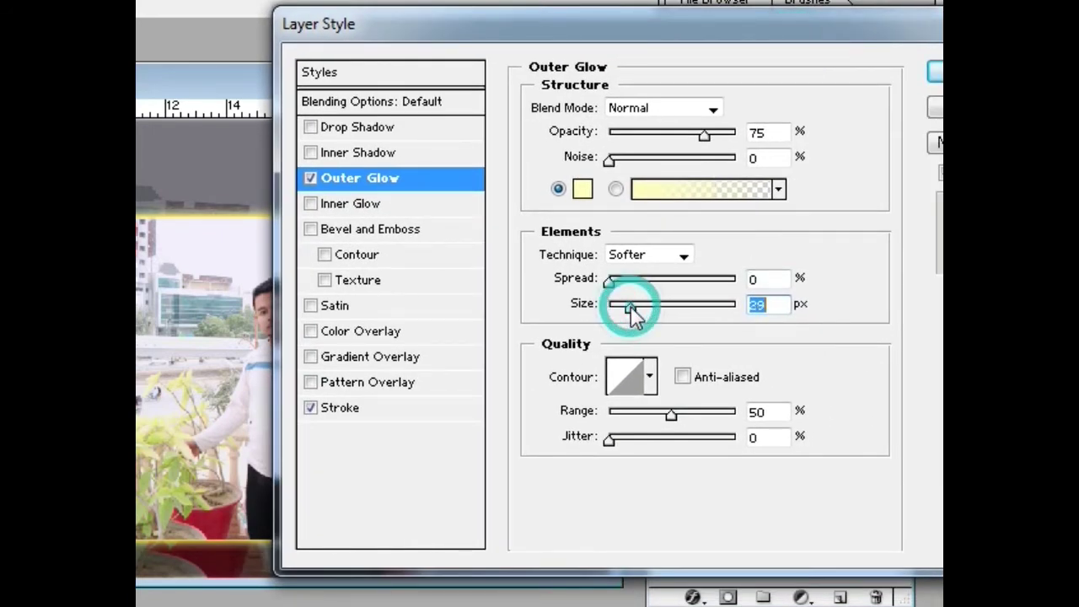
pyautogui.write('30')
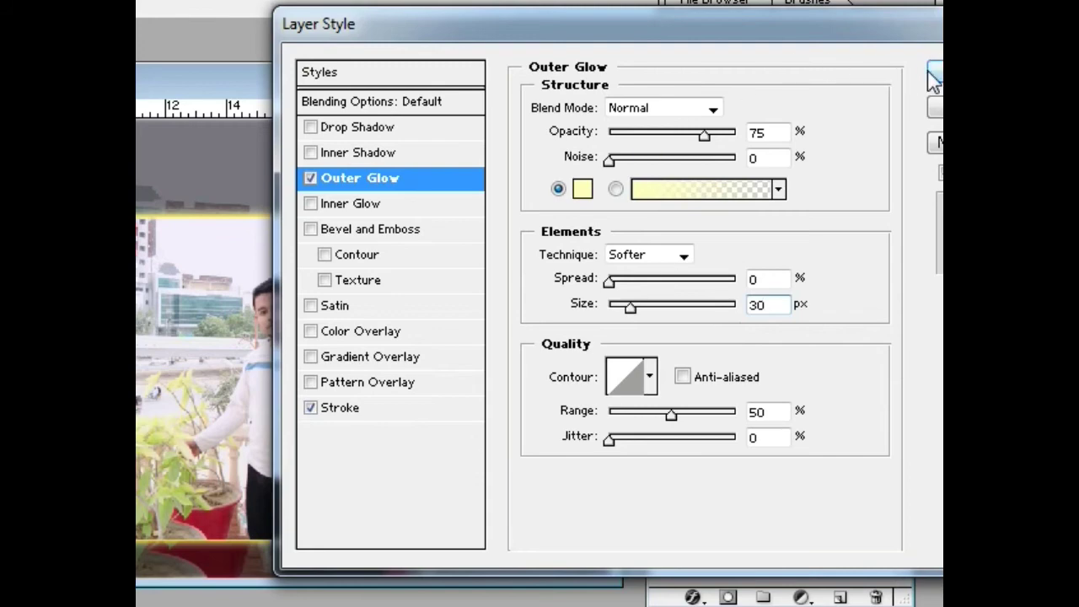
pyautogui.click(932, 72)
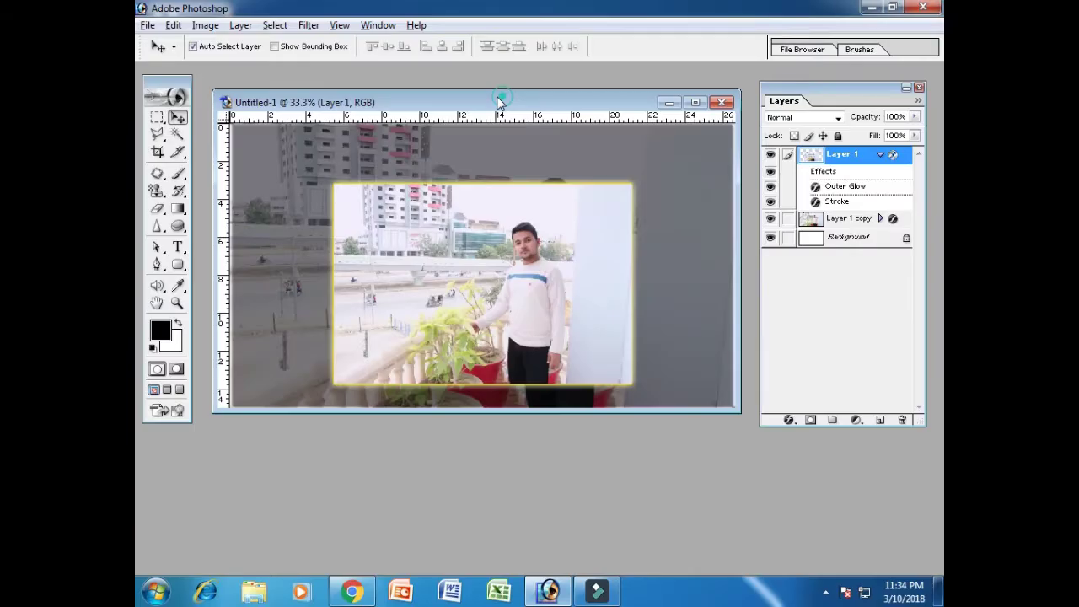
pyautogui.moveTo(498, 101); pyautogui.dragTo(492, 102)
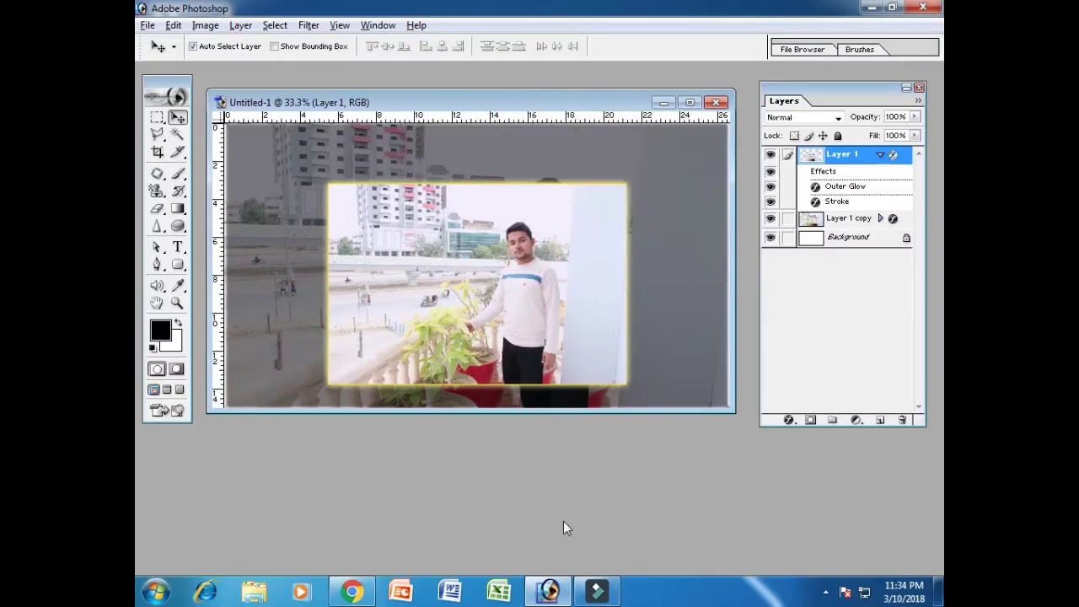
pyautogui.click(880, 157)
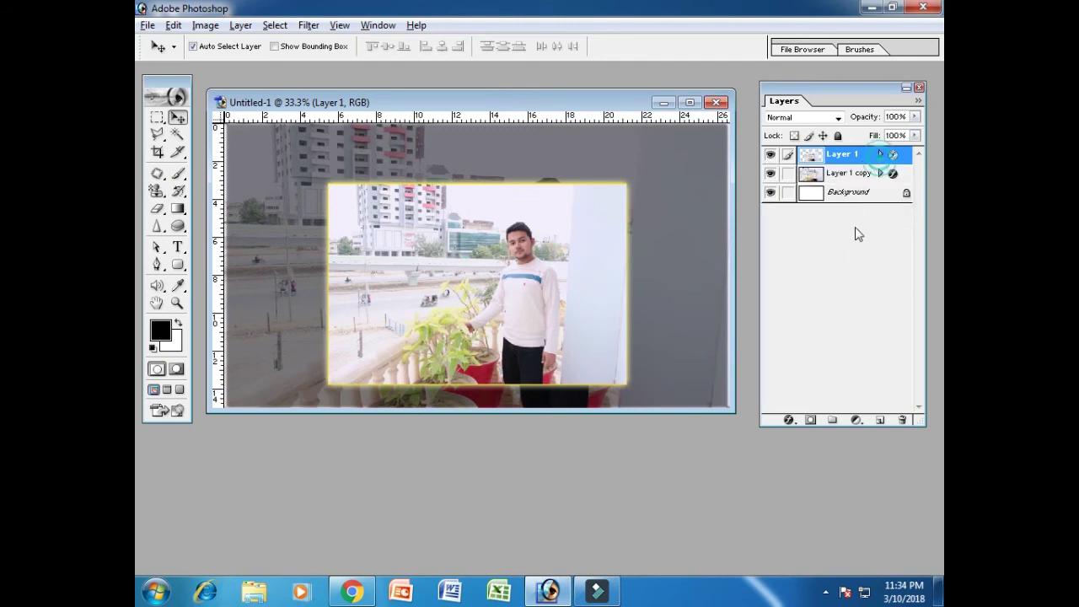
pyautogui.click(856, 174)
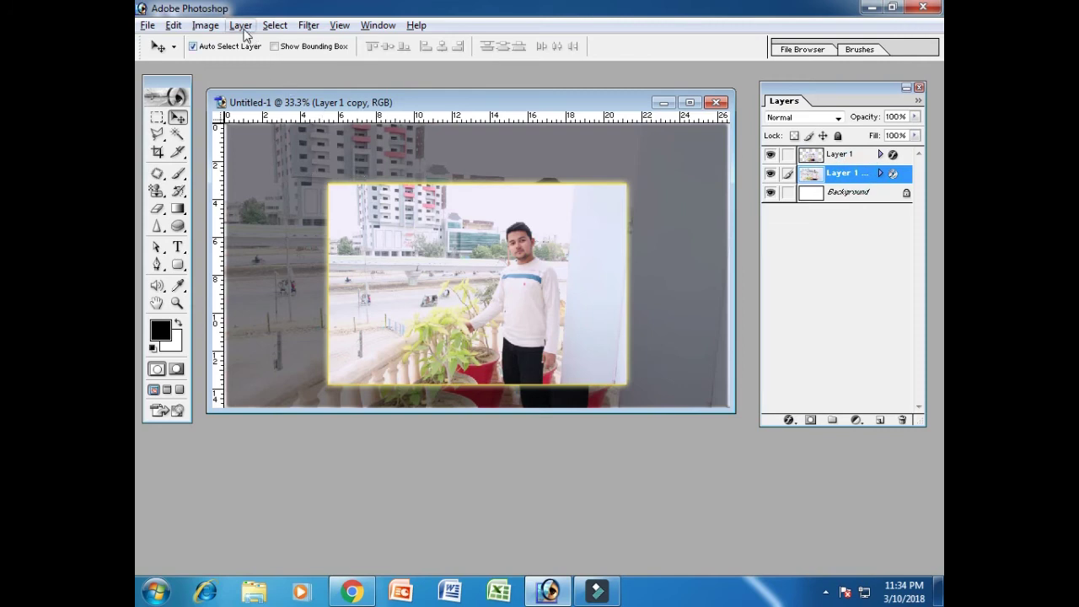
pyautogui.click(203, 25)
pyautogui.moveTo(259, 136)
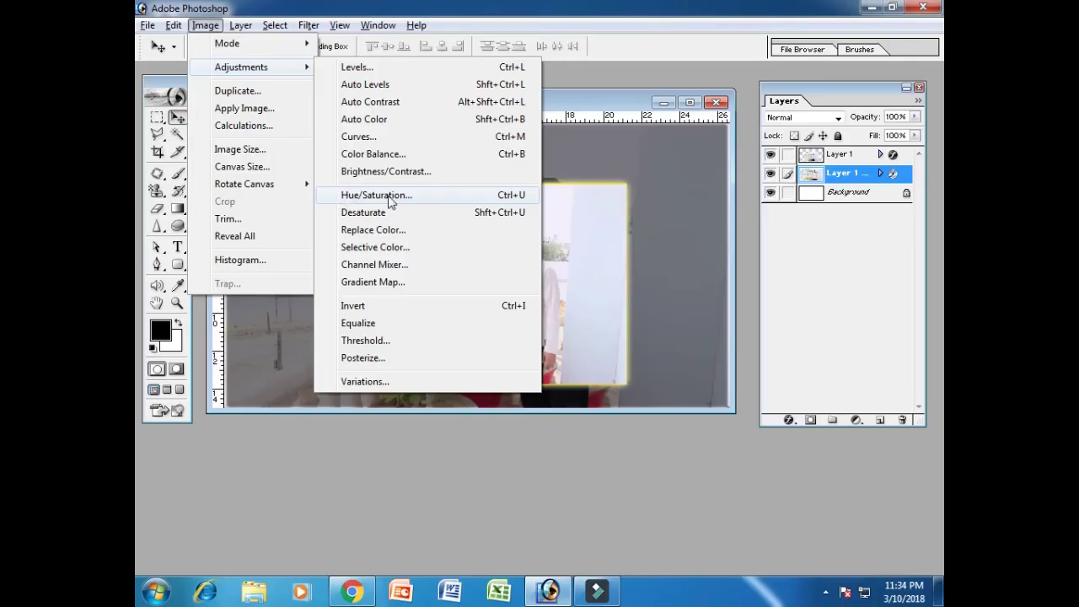
pyautogui.click(456, 363)
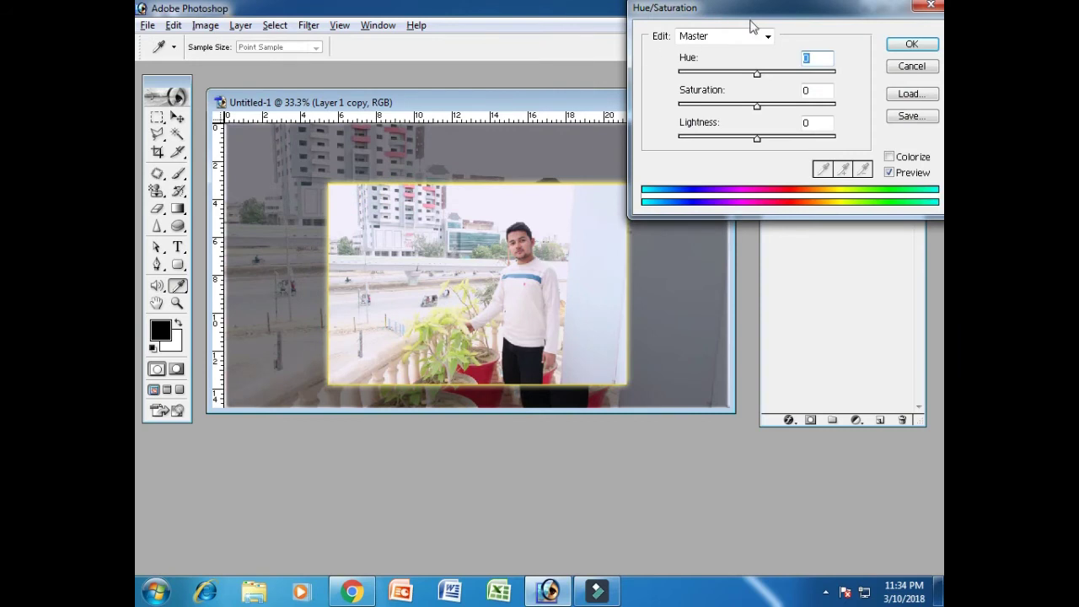
pyautogui.moveTo(751, 21); pyautogui.dragTo(769, 42)
pyautogui.moveTo(792, 102)
pyautogui.mouseDown()
pyautogui.moveTo(715, 102)
pyautogui.moveTo(759, 128)
pyautogui.moveTo(818, 102)
pyautogui.moveTo(863, 101)
pyautogui.moveTo(874, 112)
pyautogui.mouseUp()
pyautogui.moveTo(798, 143)
pyautogui.mouseDown()
pyautogui.moveTo(783, 126)
pyautogui.moveTo(754, 138)
pyautogui.moveTo(785, 160)
pyautogui.moveTo(816, 147)
pyautogui.moveTo(762, 166)
pyautogui.moveTo(790, 175)
pyautogui.mouseUp()
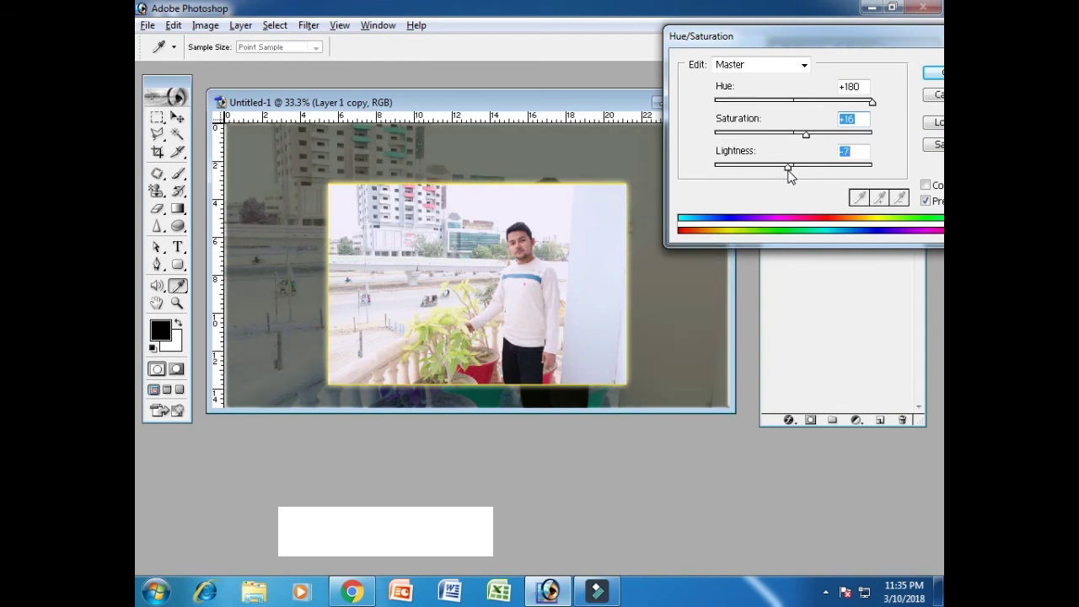
pyautogui.click(936, 96)
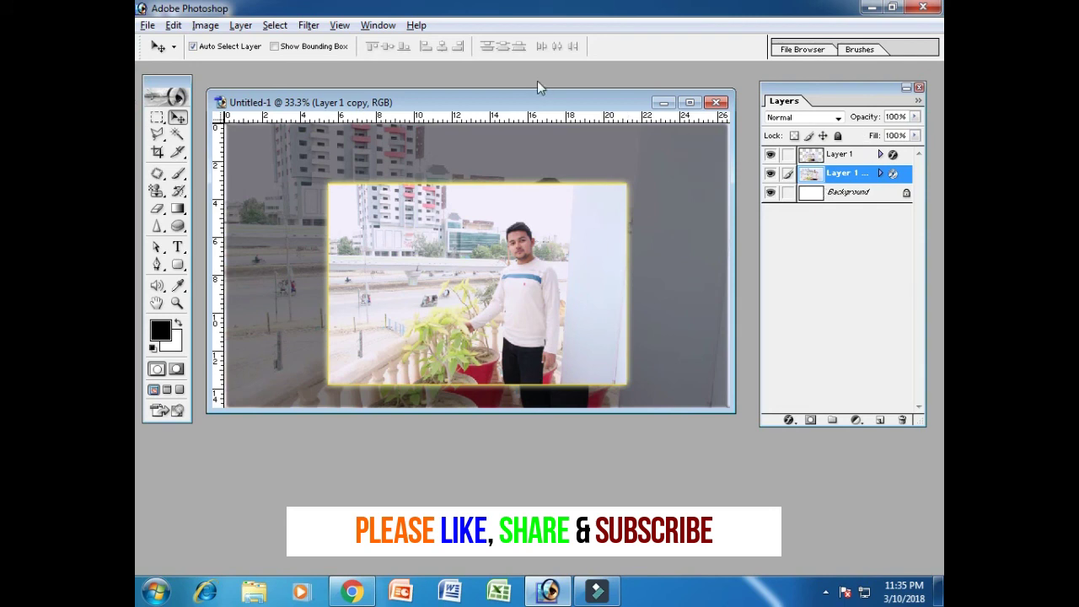
pyautogui.moveTo(551, 103); pyautogui.dragTo(548, 92)
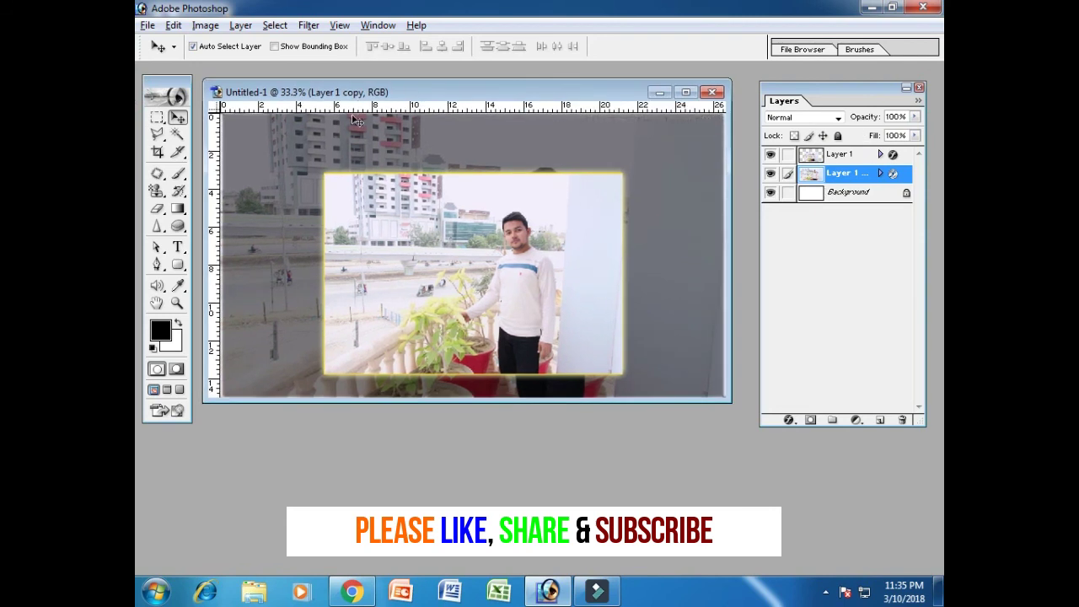